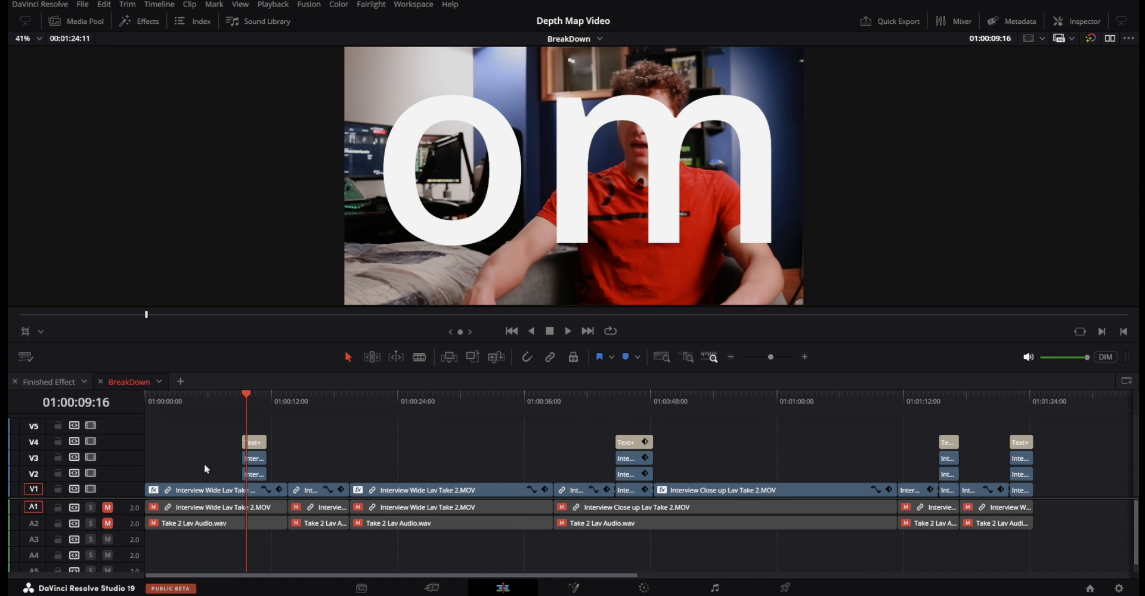
Move the playhead through the BreakDown timeline to examine each of the four sections with stacked text effect clips.
left_click(257, 403)
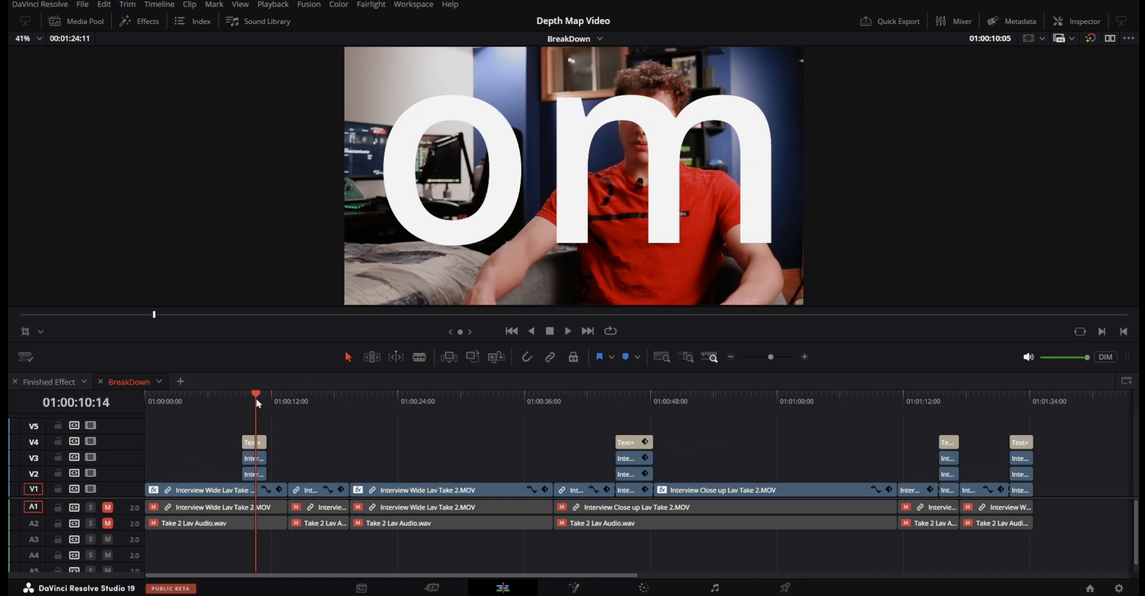
left_click(627, 403)
left_click(938, 402)
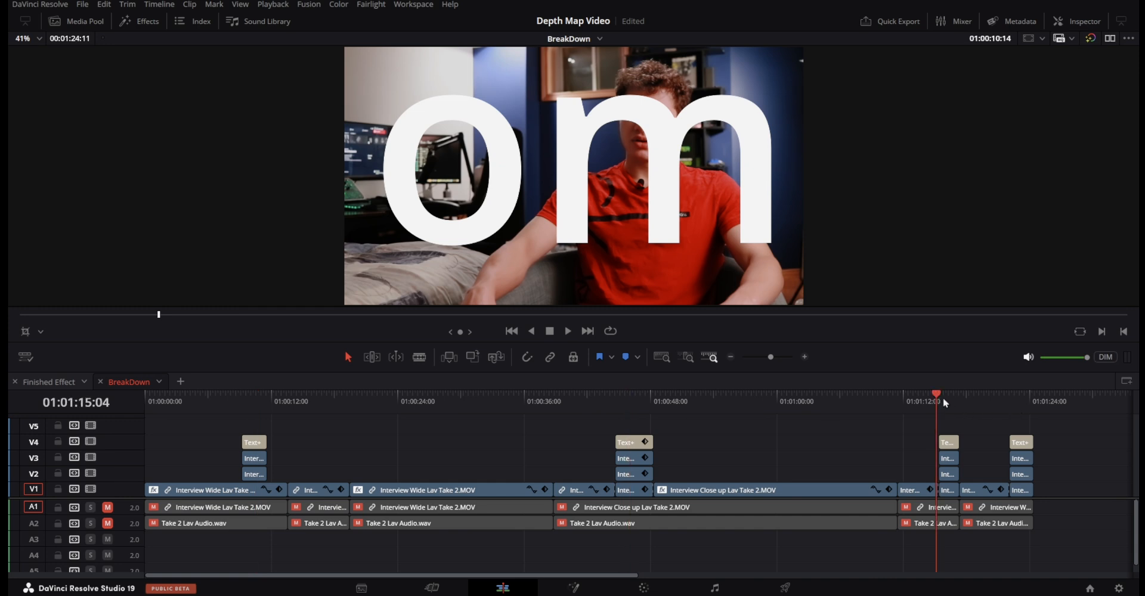
left_click(1022, 403)
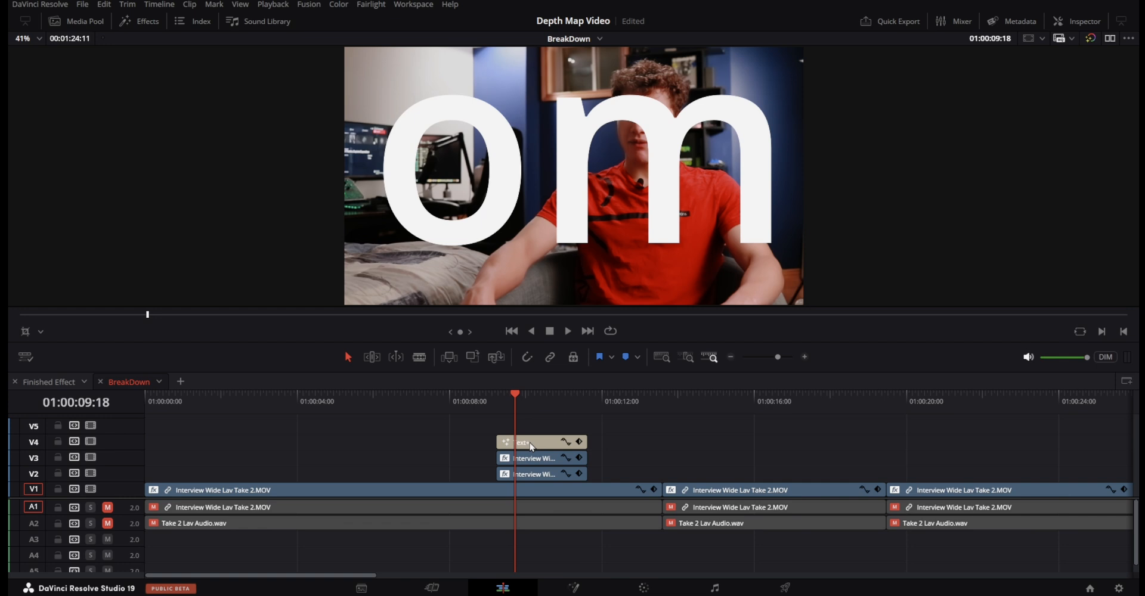
Disable the first Text+ clip on V4 and the interview clip beneath it on V2.
left_click(530, 443)
key("d")
left_click(549, 471)
key("d")
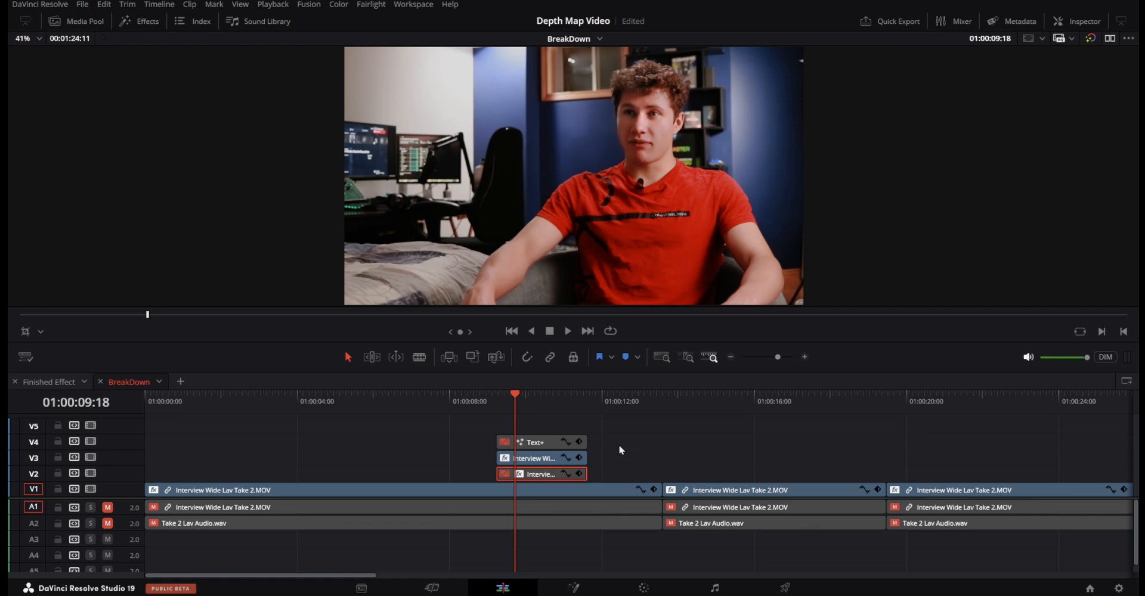
Toggle the Text+ clip on V4 and the interview clip on V2 on and off to compare the picture.
left_click(549, 443)
key("d")
key("d")
left_click(551, 476)
key("d")
key("d")
key("d")
key("d")
Save the project, move the playhead to 01:00:10:08 and select the interview clip on V3.
key("ctrl+s")
left_click_drag(467, 396, 525, 421)
left_click(504, 456)
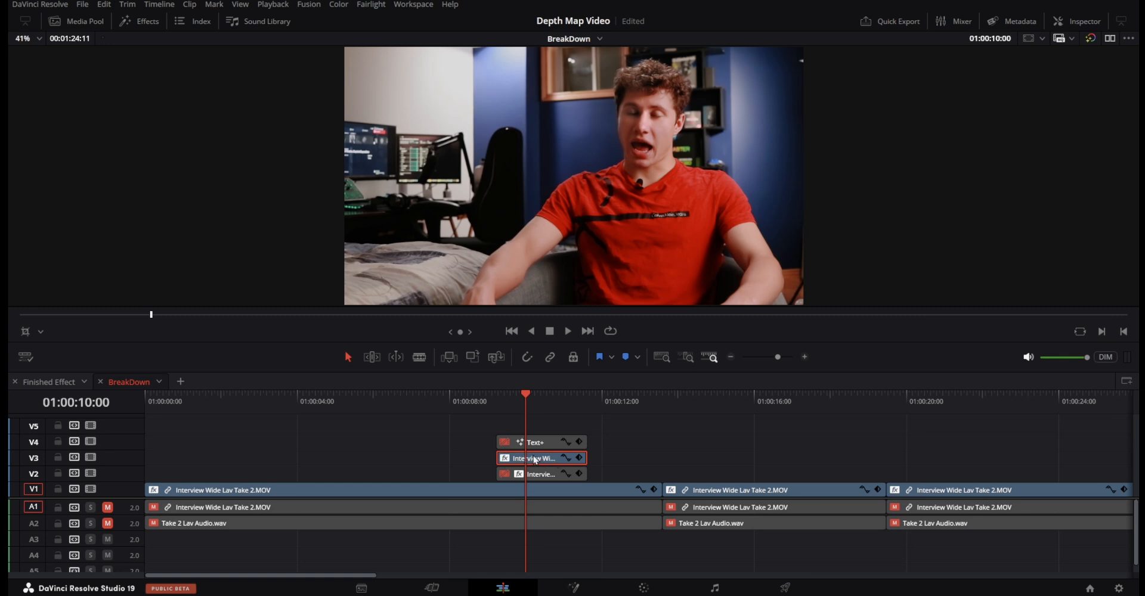
mouse_move(526, 423)
left_mouse_down()
mouse_move(514, 411)
mouse_move(537, 409)
left_mouse_up()
left_click(552, 459)
left_click_drag(552, 459, 537, 464)
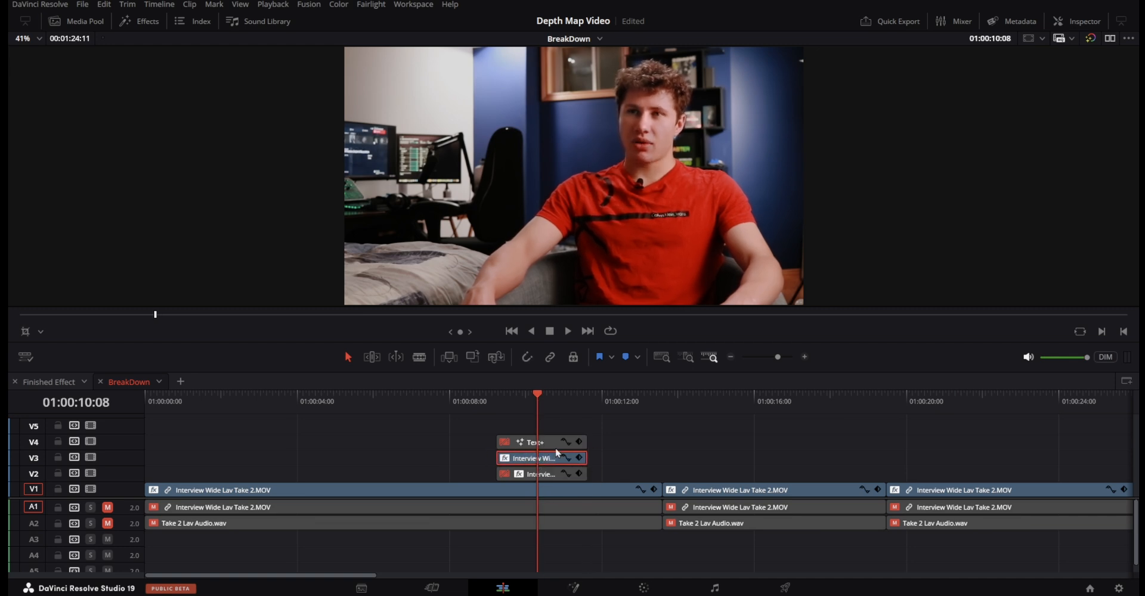
Examine the Text+ clip's node graph on the Color page and return to the Edit page.
left_click(577, 433)
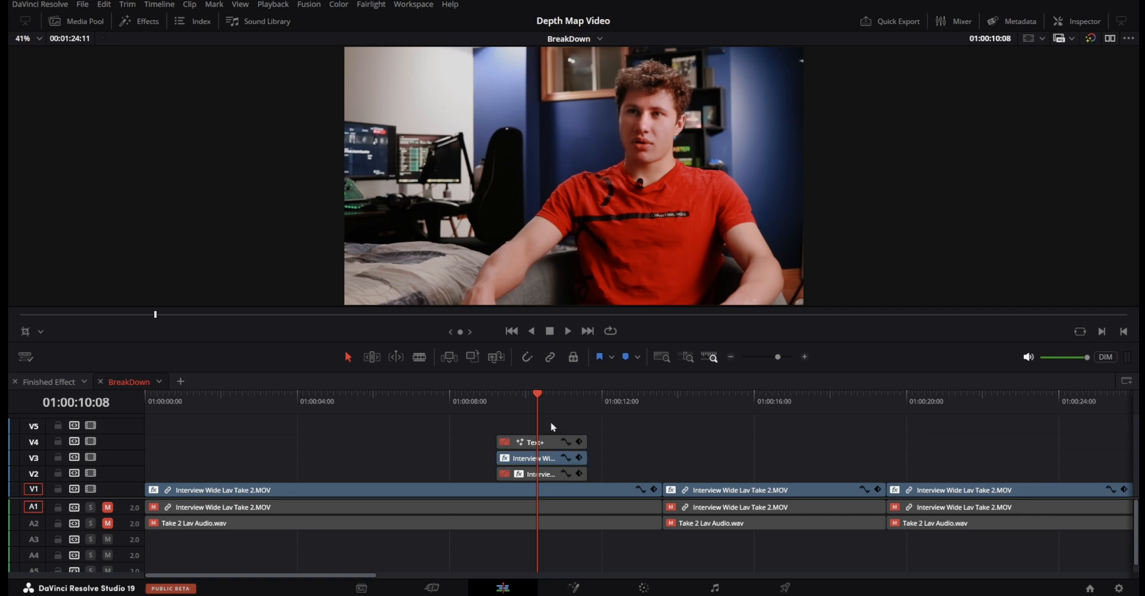
left_click(553, 442)
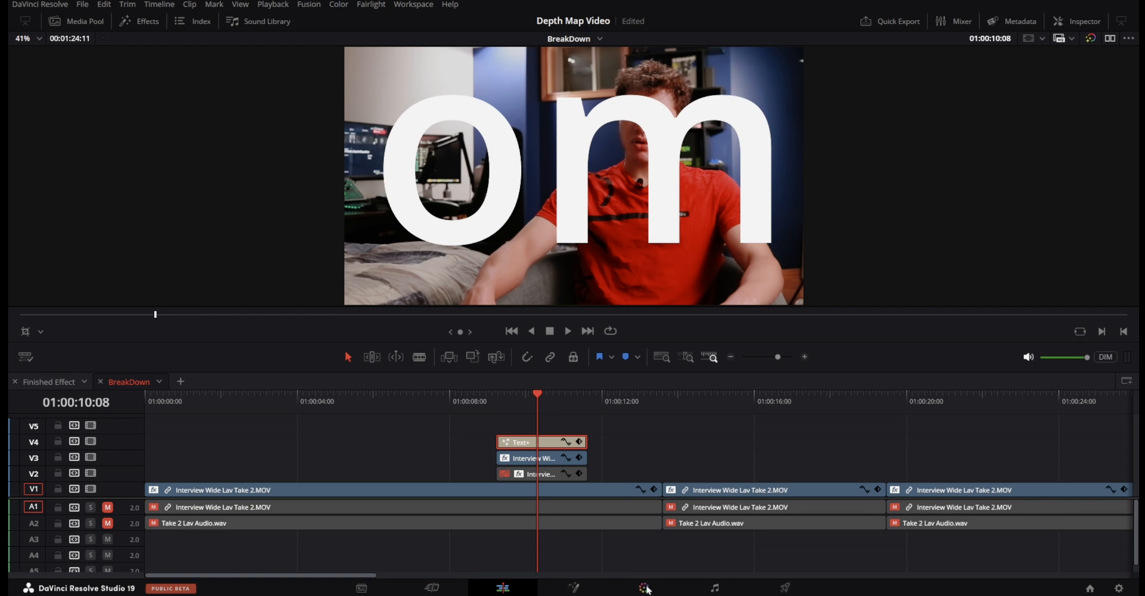
left_click(643, 588)
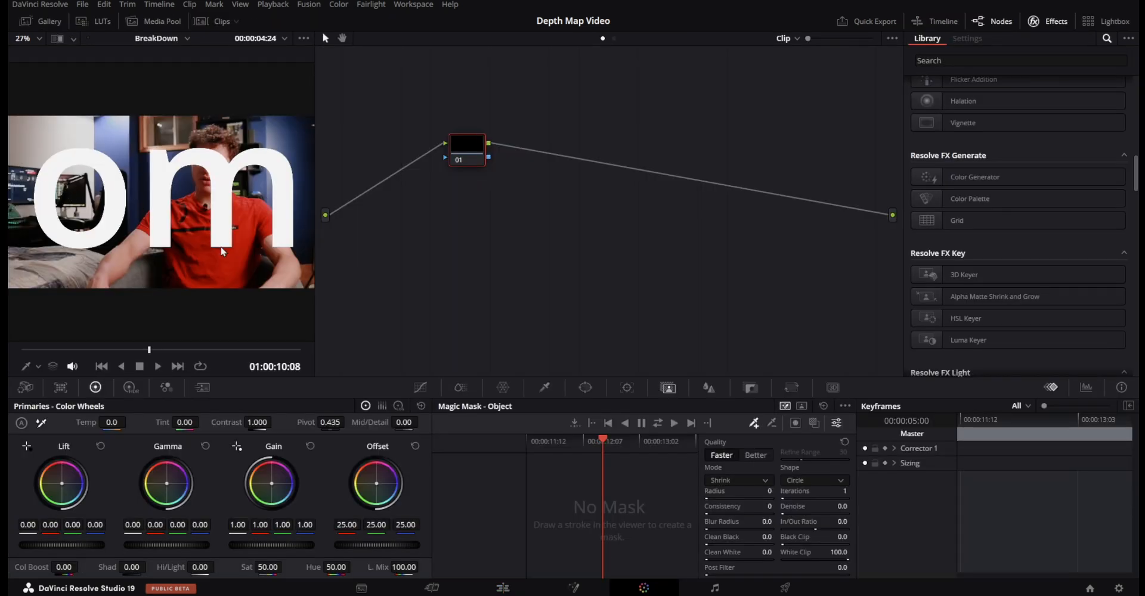
left_click(486, 590)
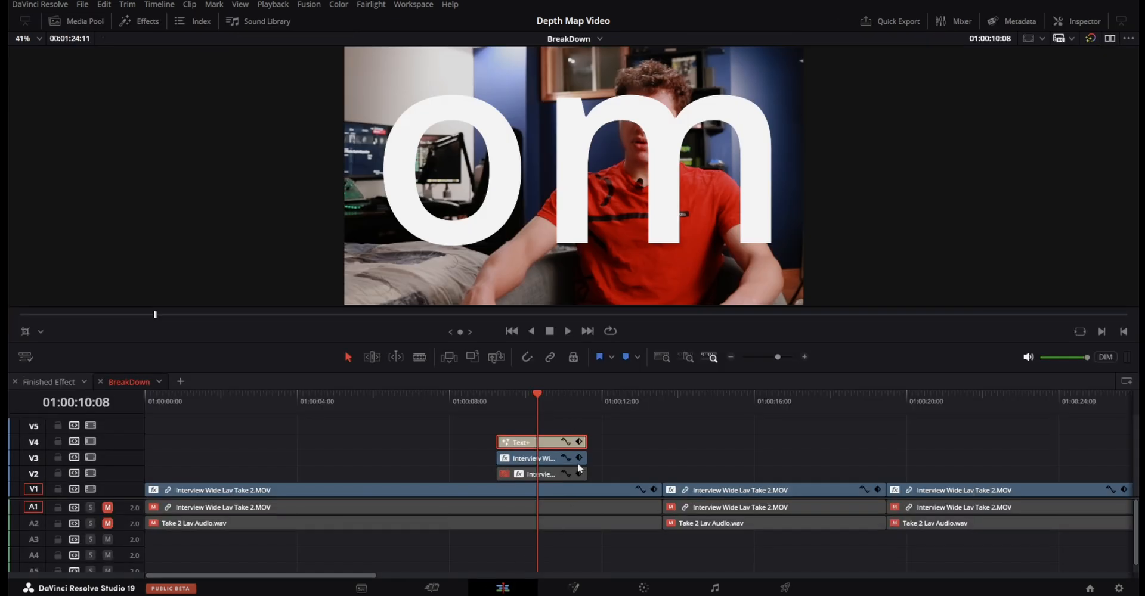
Toggle the bypass for color grades and effects off and on to compare the graded and ungraded picture.
left_click(1090, 39)
left_click(1091, 39)
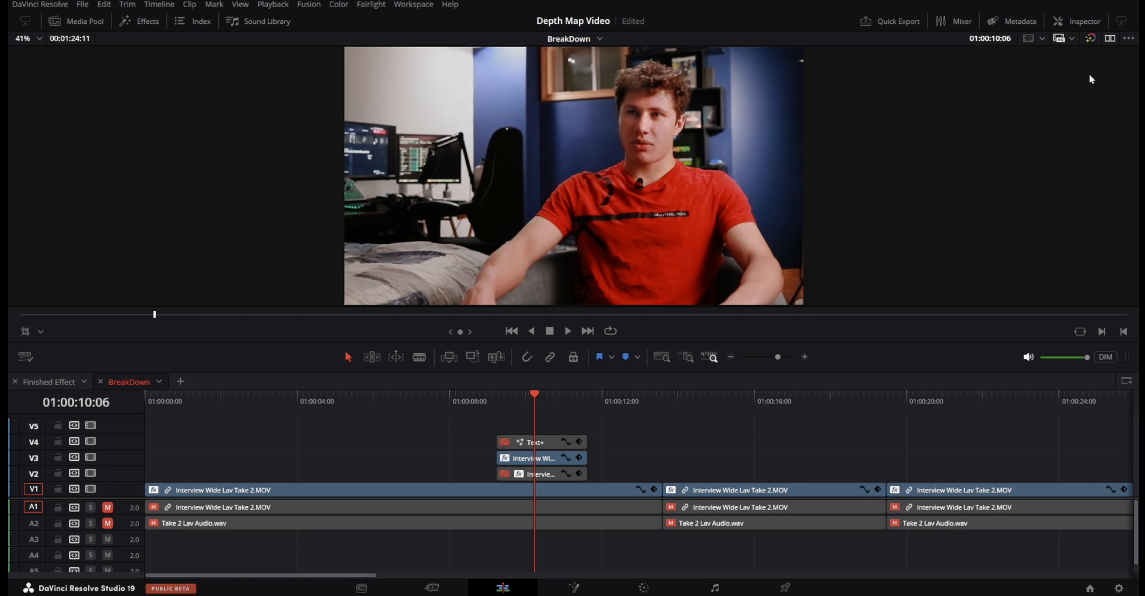
left_click(1091, 39)
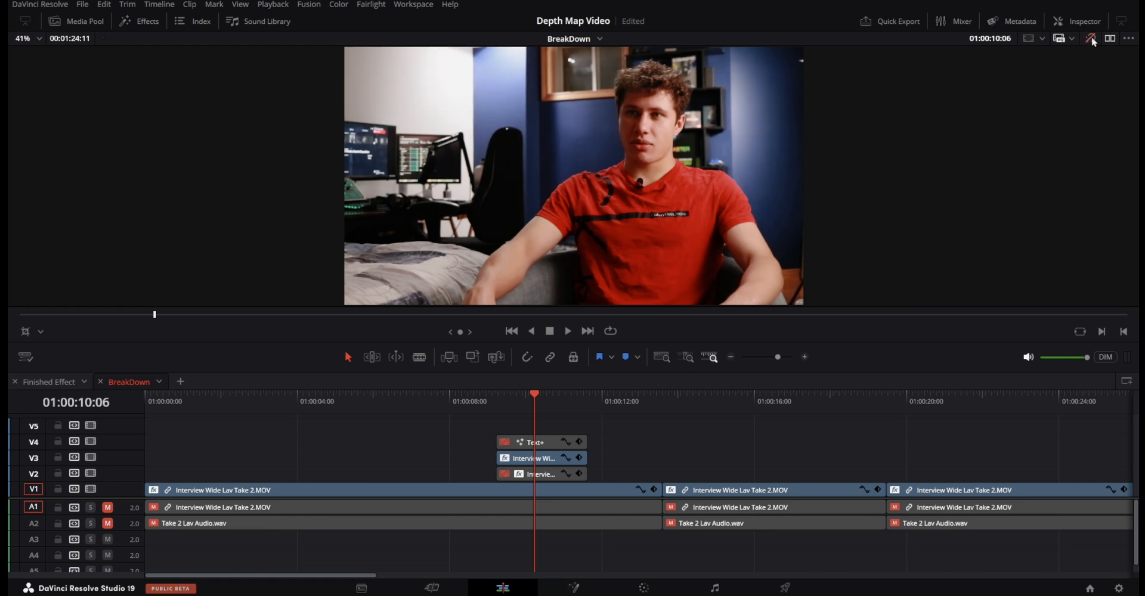
left_click(1090, 39)
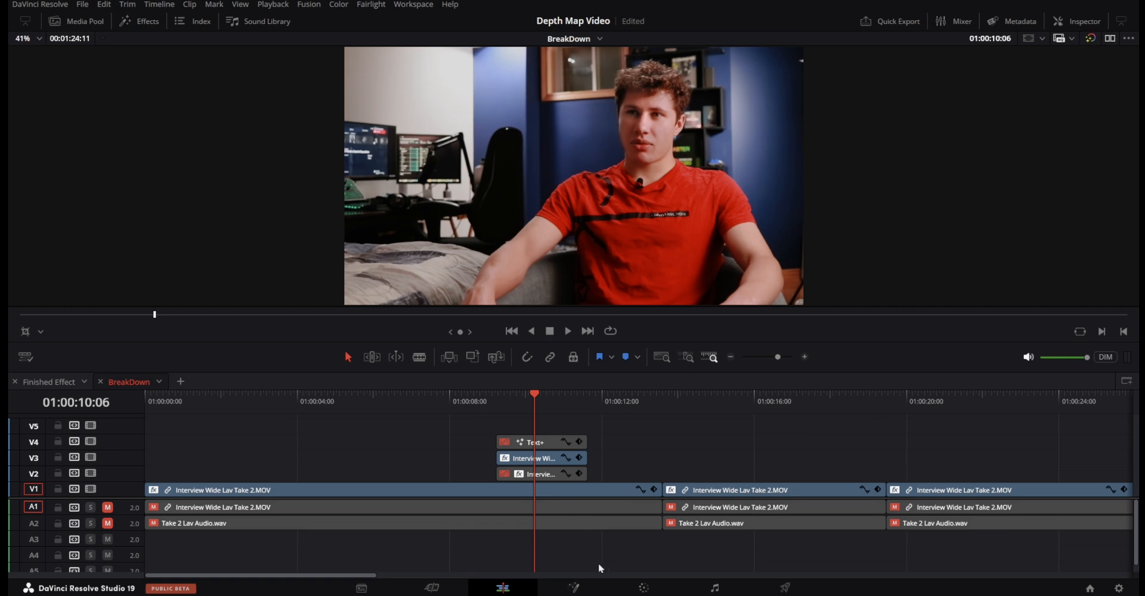
Open the V3 interview clip on the Color page with its node graph displayed.
left_click(643, 589)
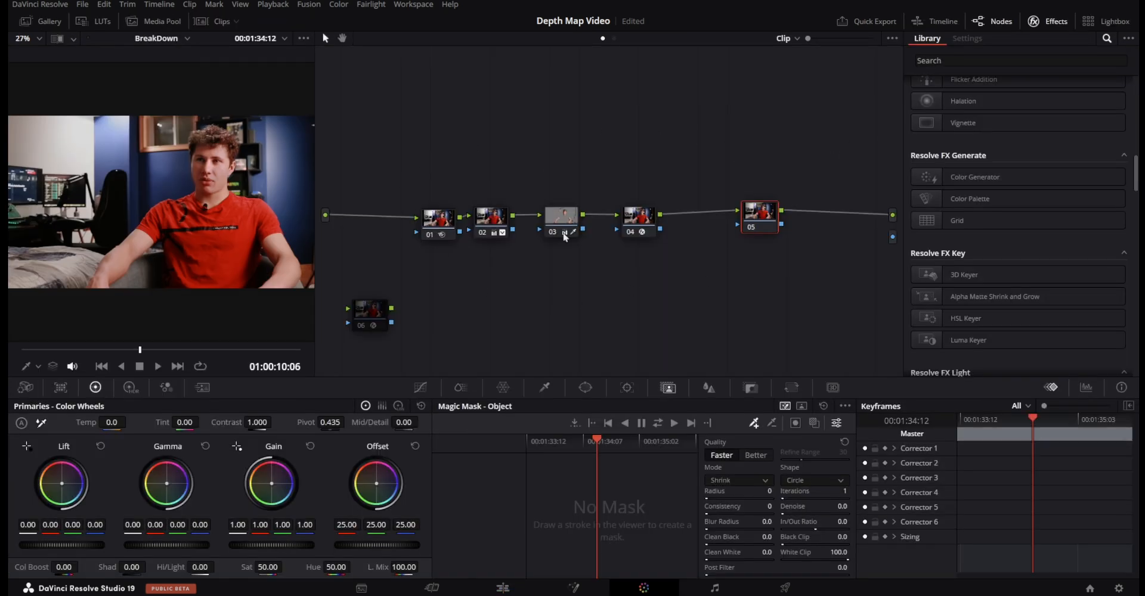
left_click(990, 19)
left_click(987, 20)
left_click(987, 20)
left_click(987, 21)
left_click(985, 19)
left_click(984, 19)
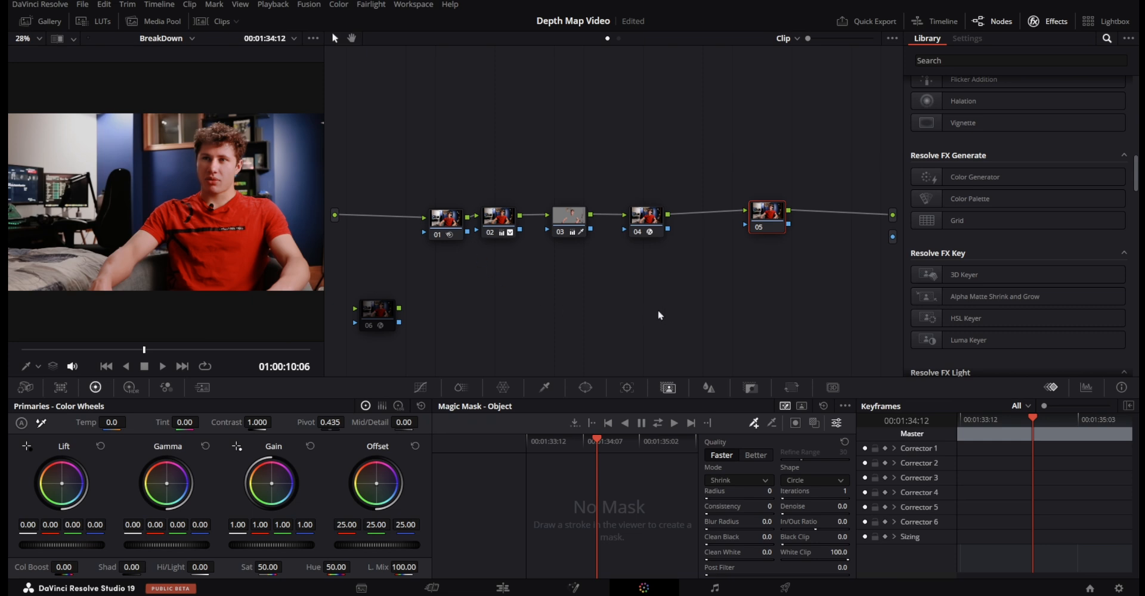
Rearrange the node graph by moving nodes 01 to 04 up together and lining node 05 up after them.
mouse_move(769, 212)
left_mouse_down()
mouse_move(758, 199)
mouse_move(761, 210)
mouse_move(737, 220)
mouse_move(757, 214)
left_mouse_up()
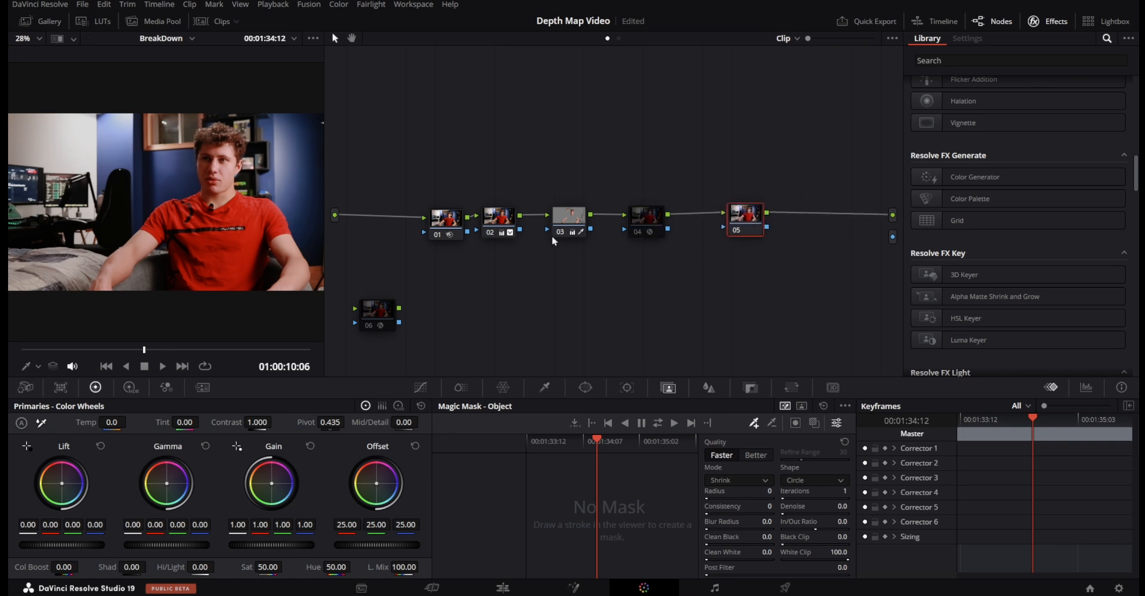
left_click(488, 233)
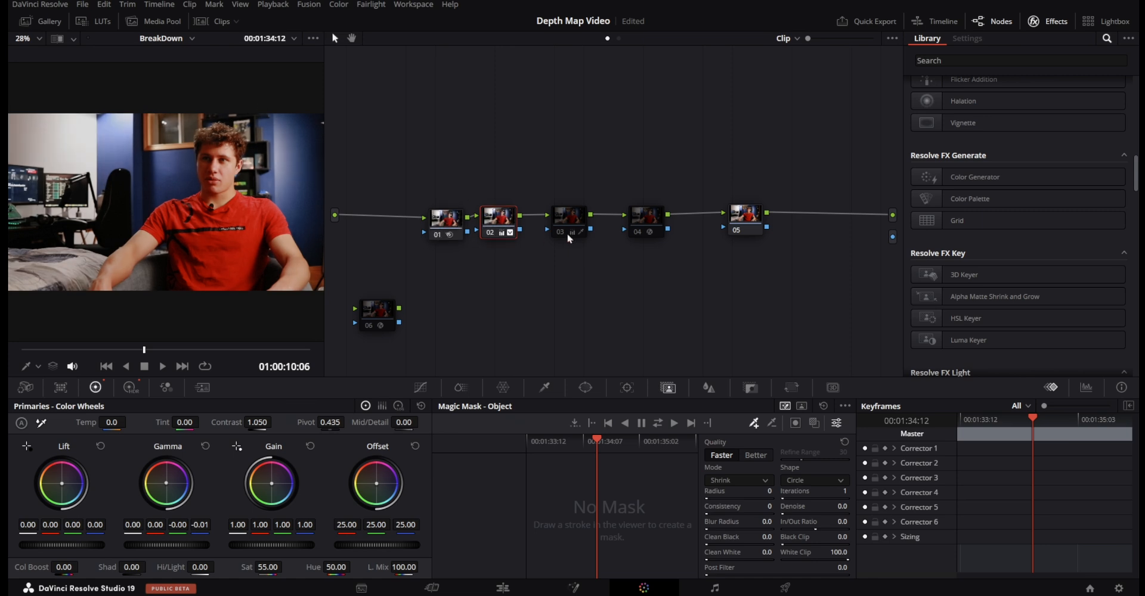
left_click_drag(385, 177, 704, 265)
left_click_drag(648, 229, 613, 216)
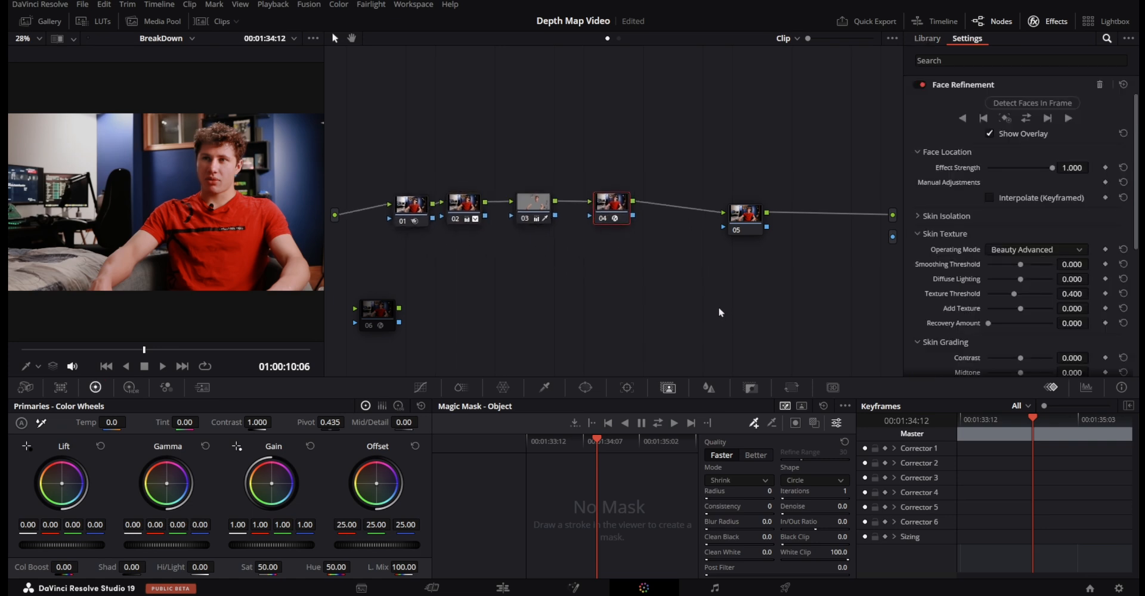
left_click(752, 217)
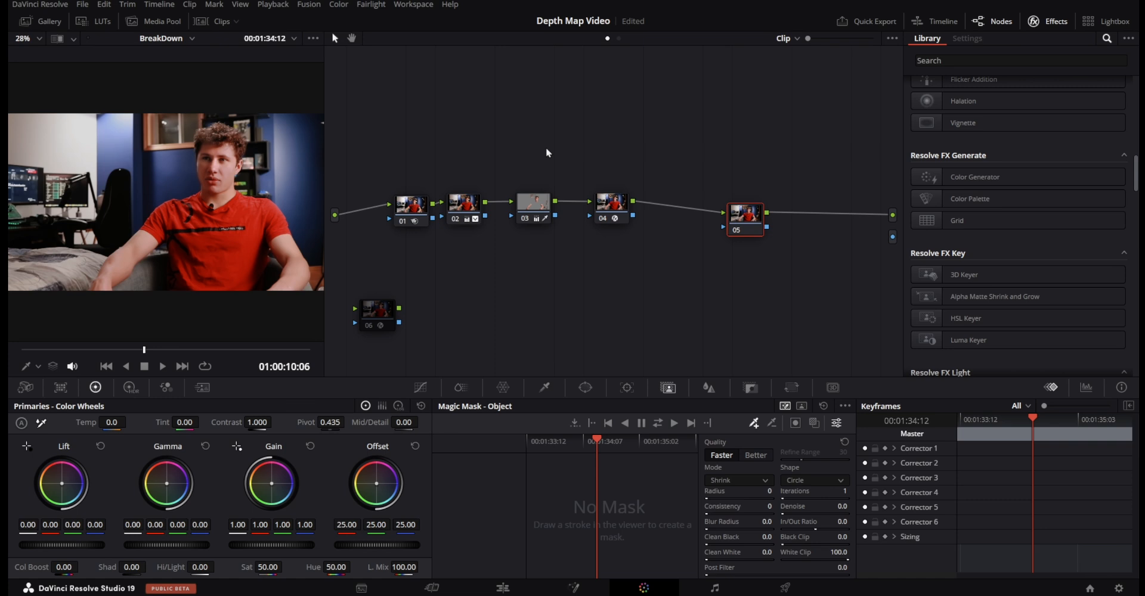
mouse_move(742, 213)
left_mouse_down()
mouse_move(738, 202)
mouse_move(717, 228)
mouse_move(745, 220)
mouse_move(735, 212)
mouse_move(720, 223)
mouse_move(738, 214)
mouse_move(730, 209)
left_mouse_up()
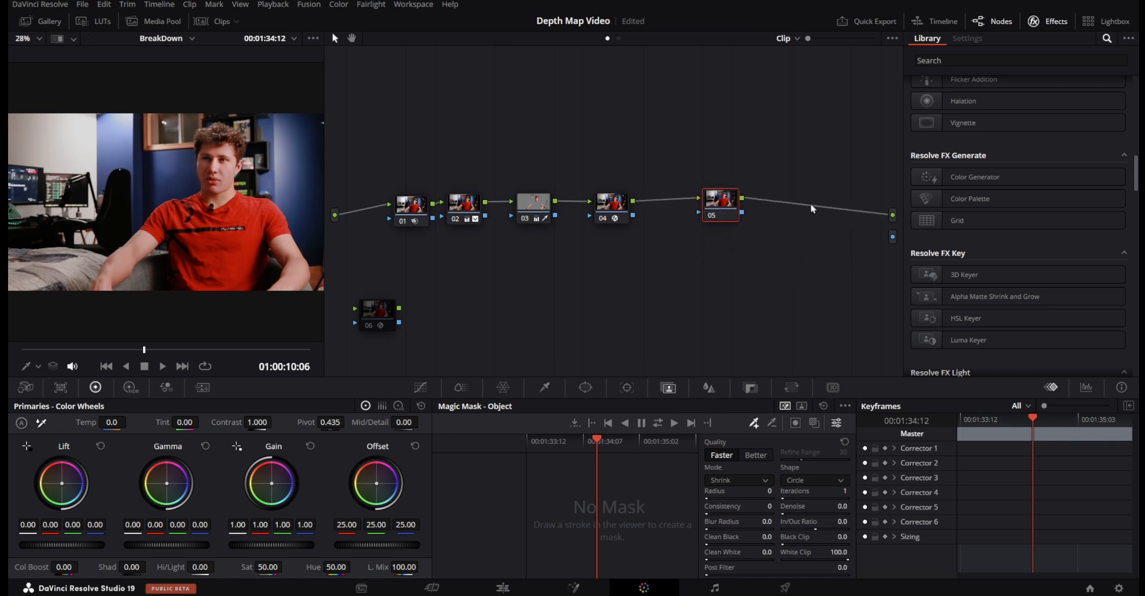
Try adding a serial node after node 05 and undo the addition.
key("alt+s")
key("alt+s")
key("ctrl+z")
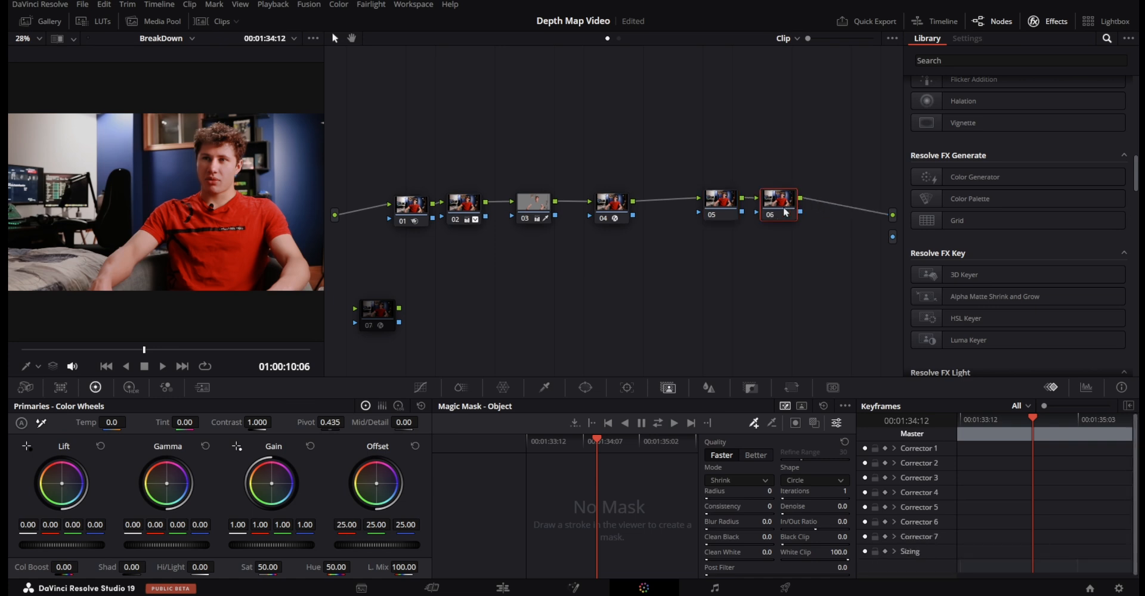
key("ctrl+z")
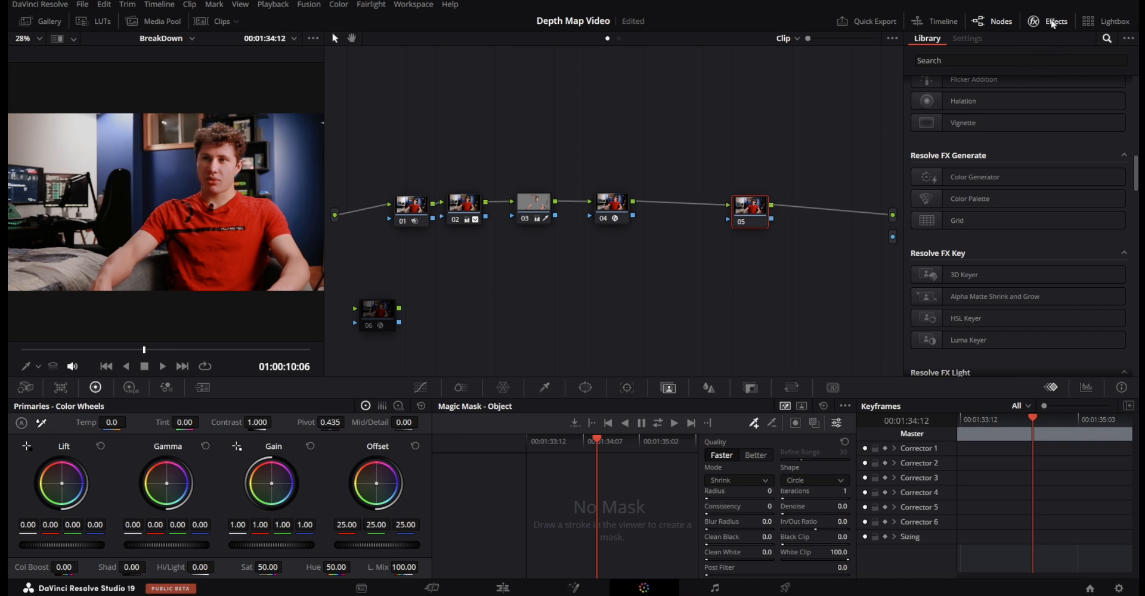
Search the effects library for "depth" and apply the Depth Map effect to node 05.
left_click(1054, 24)
left_click(1055, 25)
left_click(1056, 27)
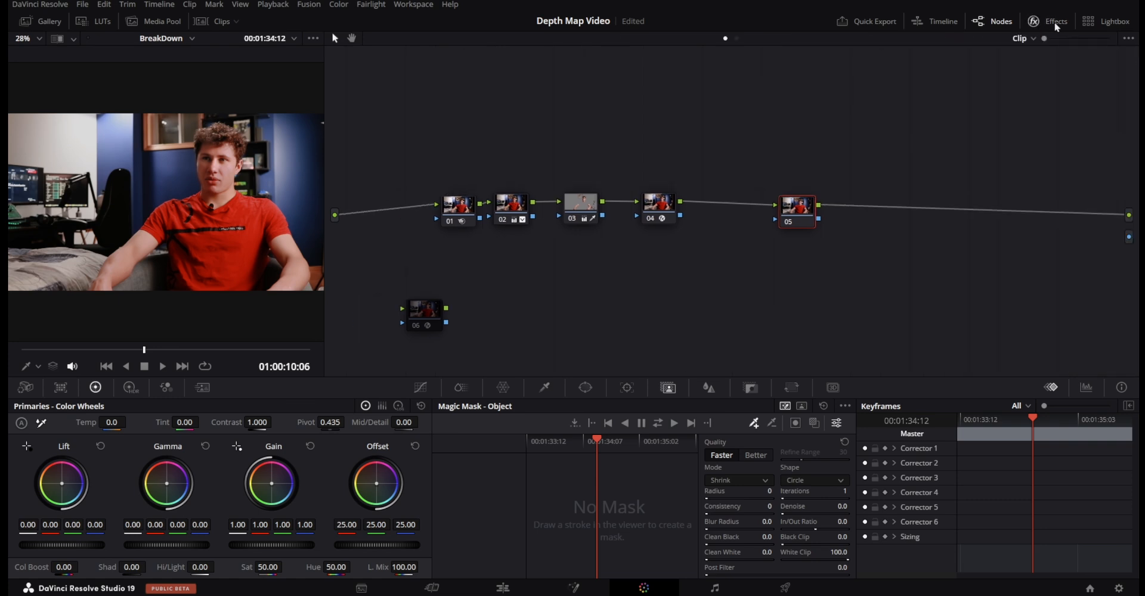
left_click(1056, 26)
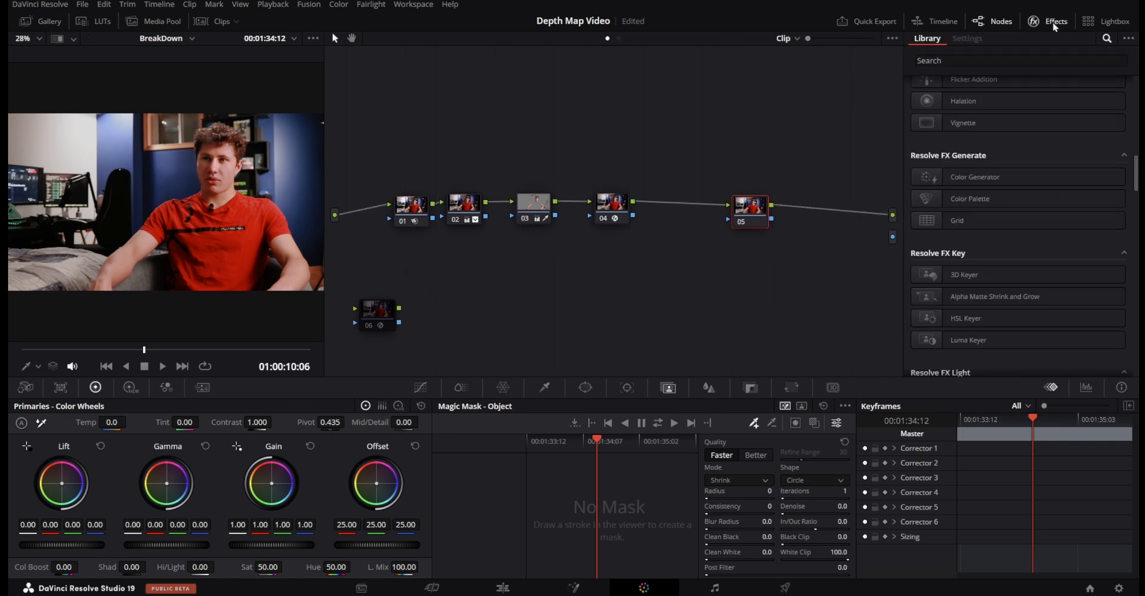
left_click(996, 59)
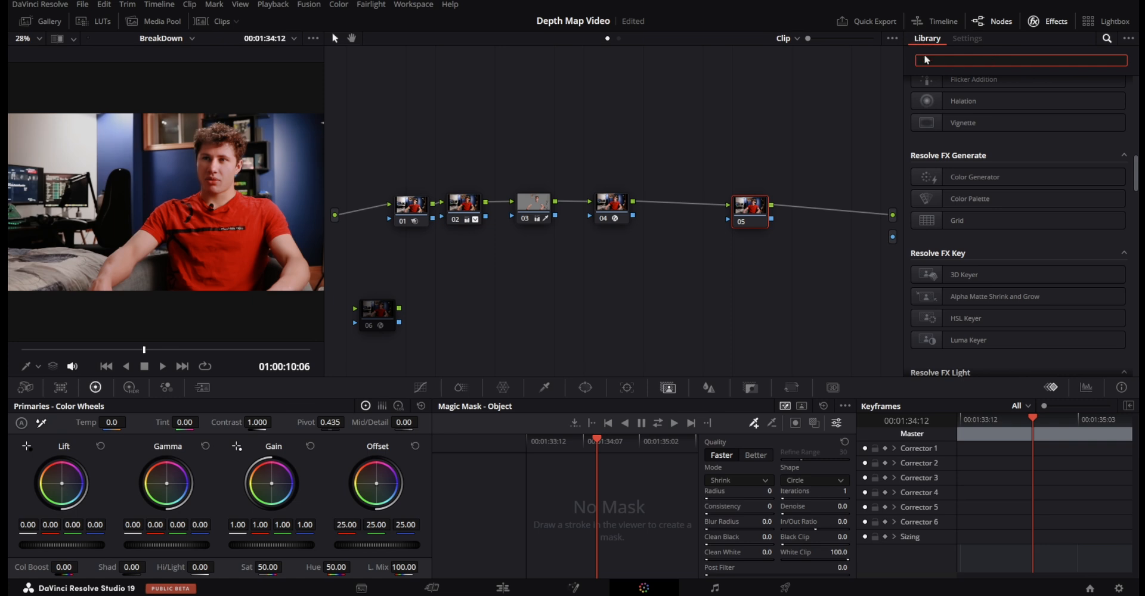
type("depth")
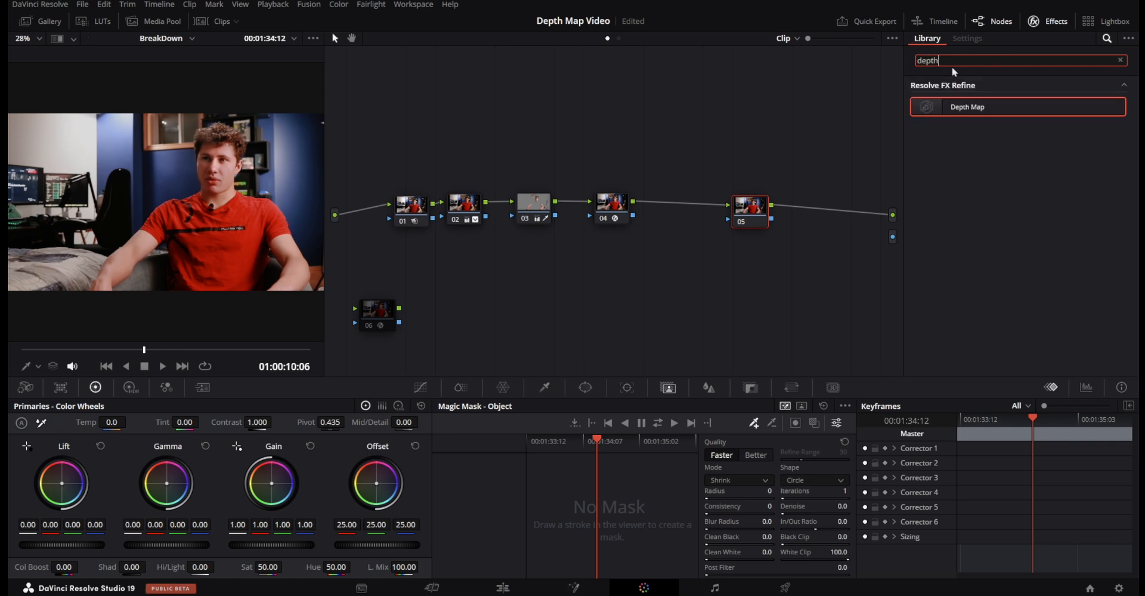
left_click_drag(967, 107, 743, 215)
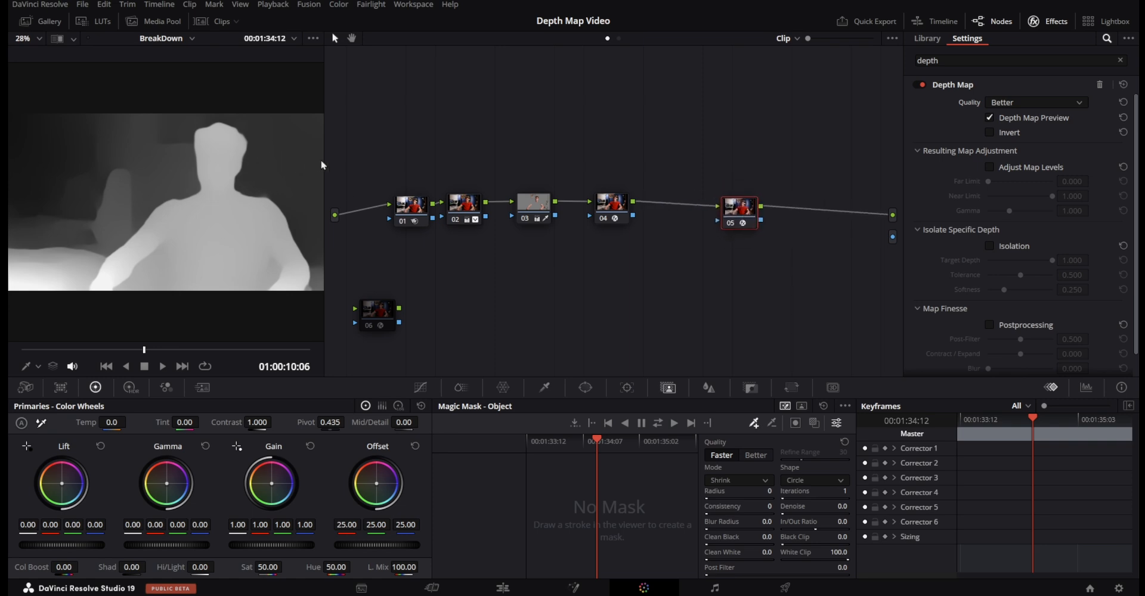
Enlarge the viewer and connect node 05's alpha output to the clip's alpha output in the node graph.
left_click_drag(324, 165, 503, 166)
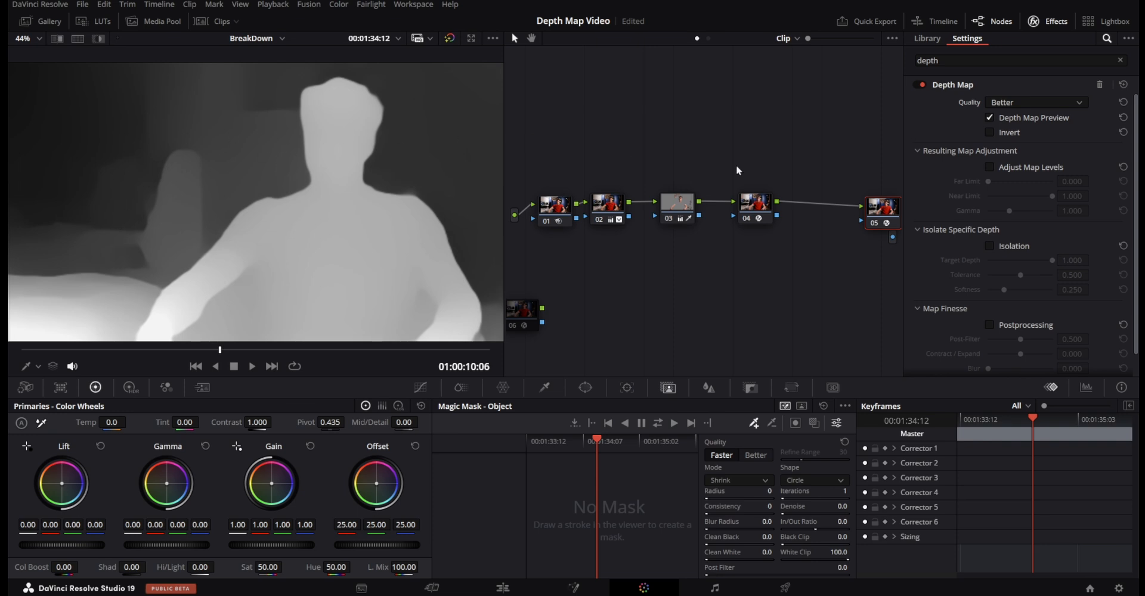
left_click_drag(893, 213, 843, 211)
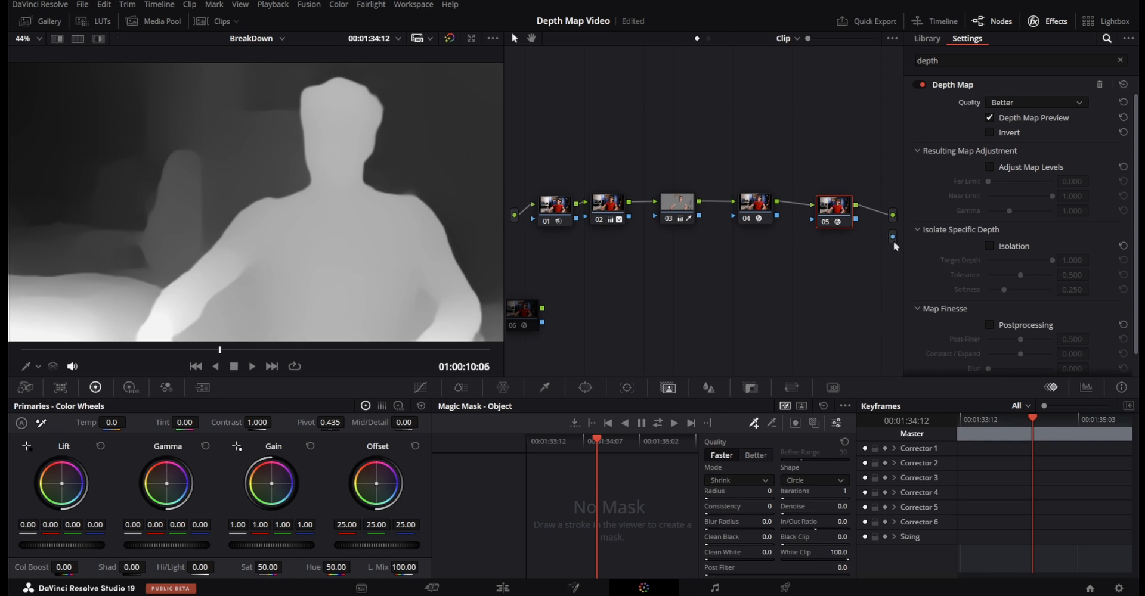
left_click_drag(856, 219, 894, 236)
Turn off Depth Map Preview in node 05's Depth Map settings.
scroll(1069, 100, "up", 1)
left_click(1064, 129)
scroll(1044, 112, "up", 1)
left_click(1012, 137)
left_click(989, 117)
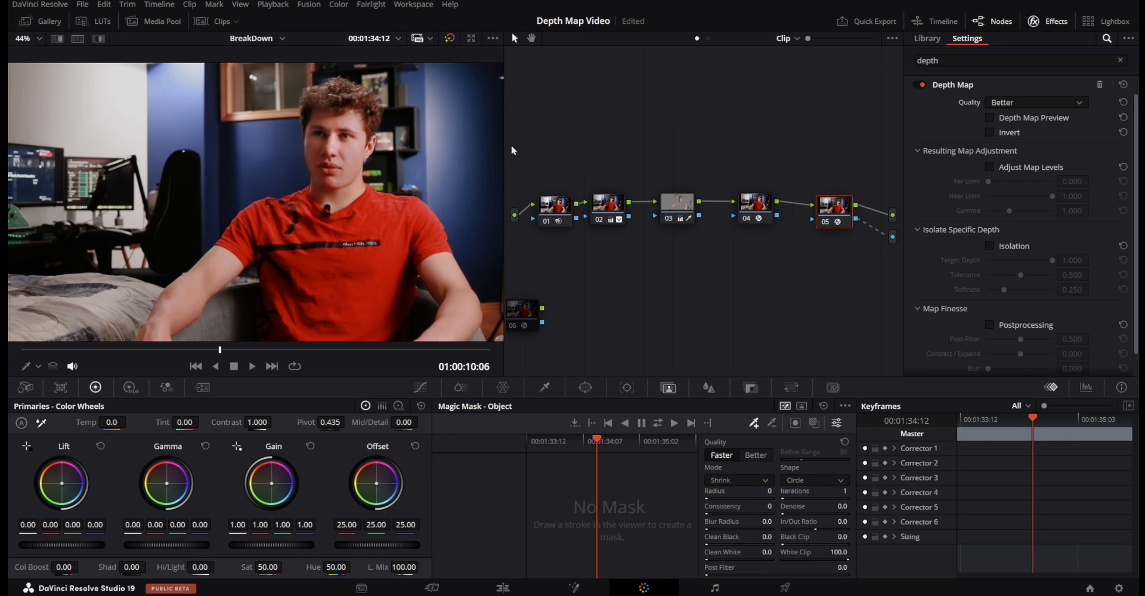
Disable the first interview clip on V1 in the Edit page timeline to isolate the V3 clip.
left_click(513, 590)
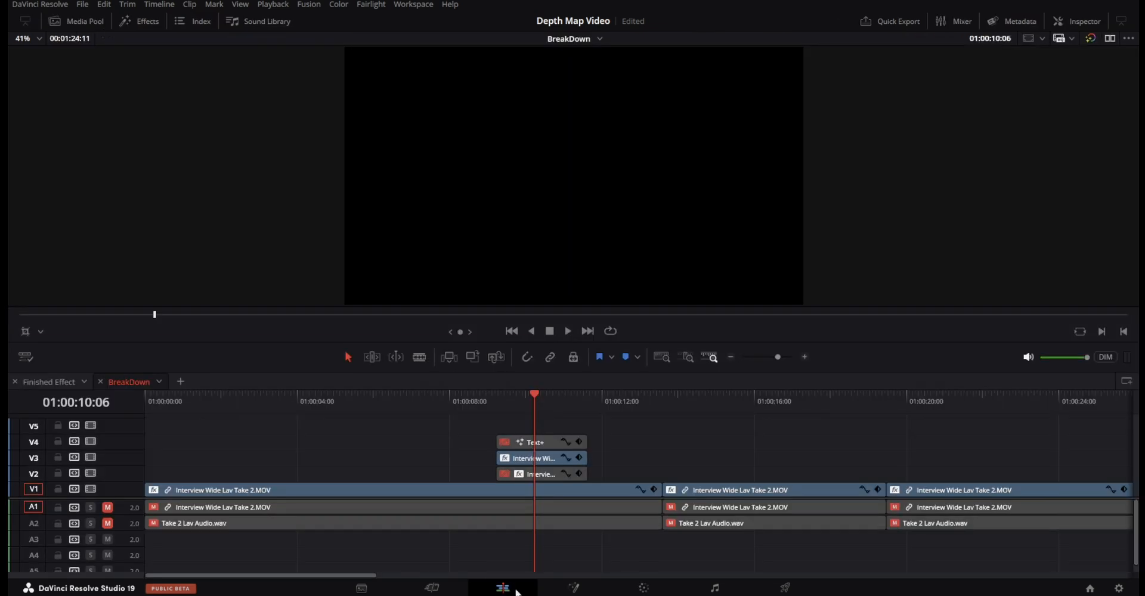
left_click(571, 496)
left_click(540, 458)
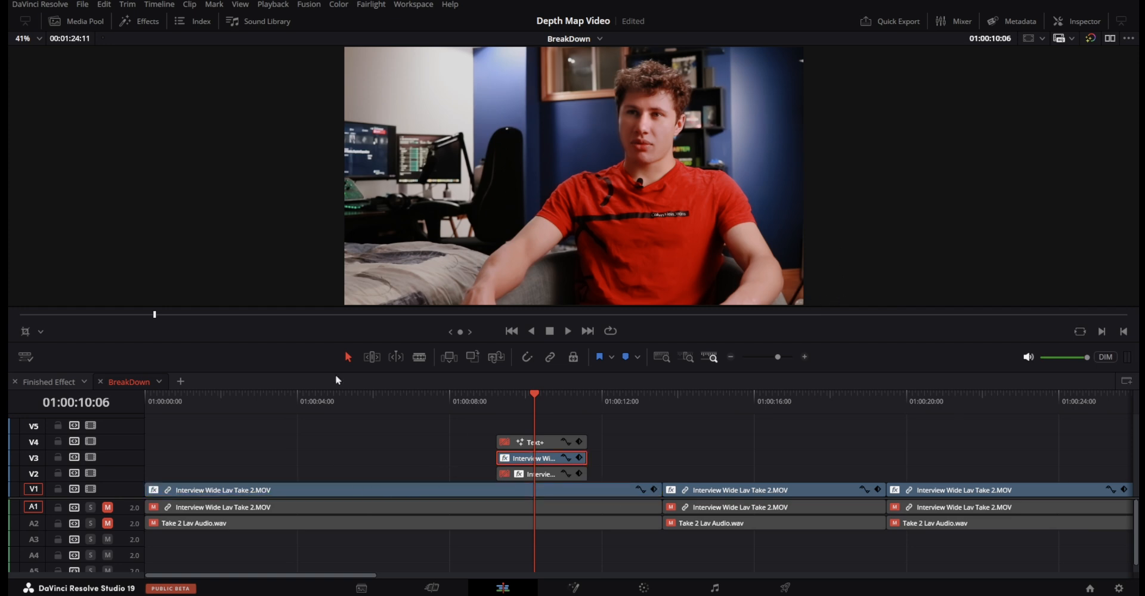
left_click(269, 493)
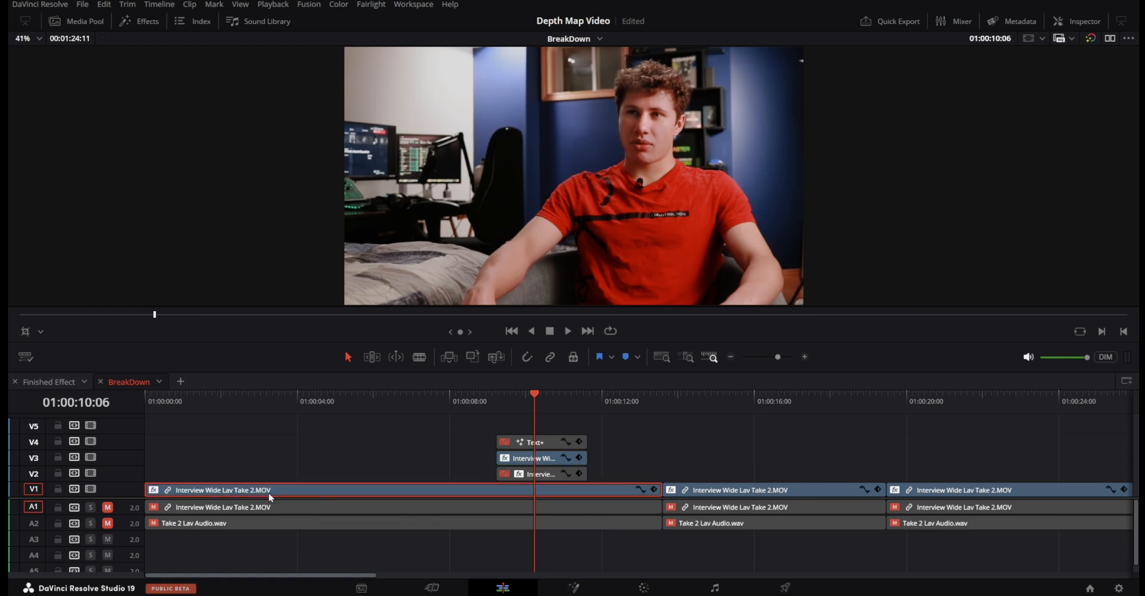
key("d")
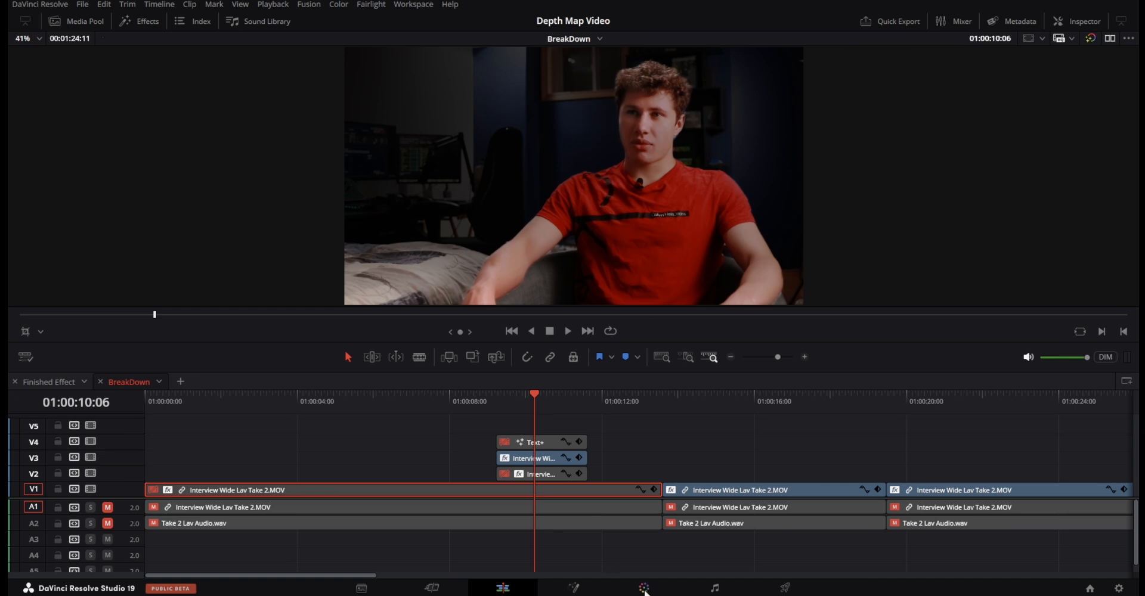
On the Color page, enable Adjust Map Levels in node 05's Depth Map and set Far Limit to about 0.340 and Near Limit to about 0.458.
left_click(644, 588)
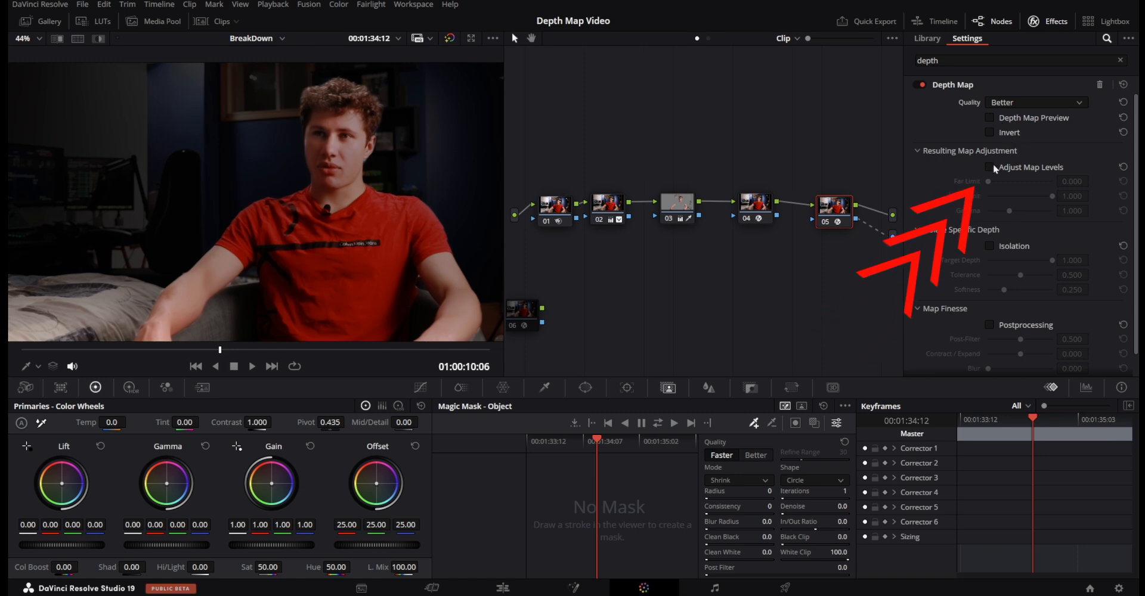
left_click(989, 166)
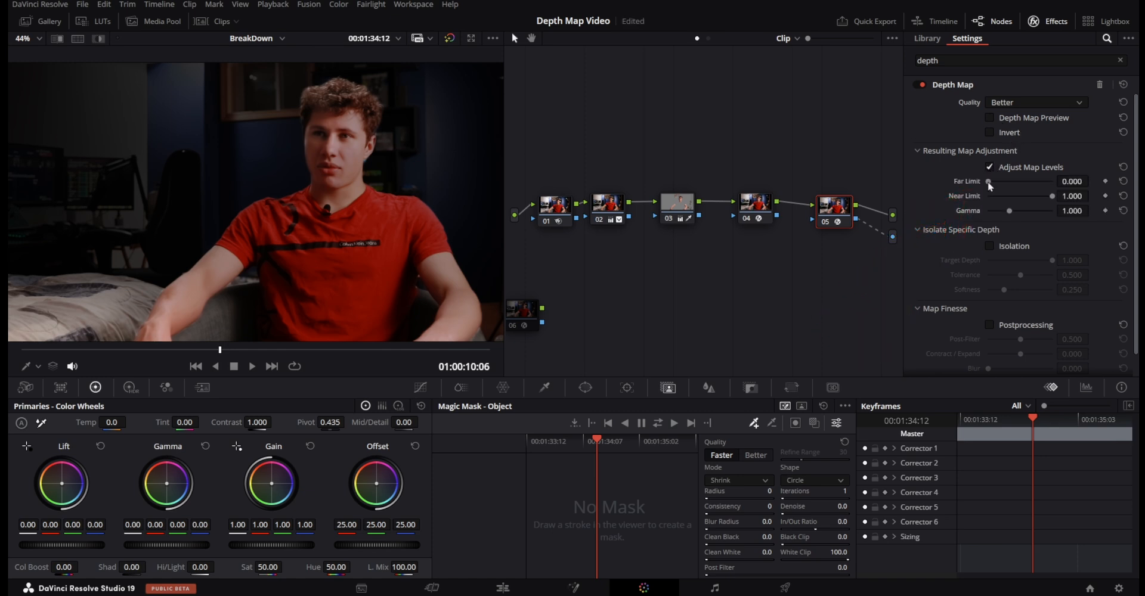
left_click_drag(988, 181, 1007, 185)
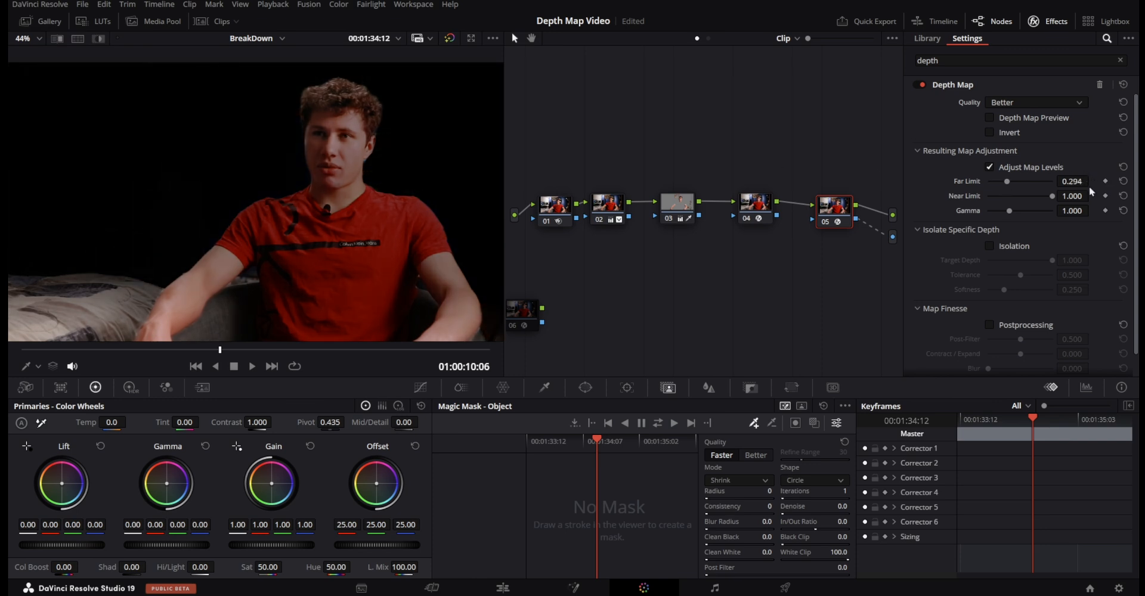
left_click_drag(1006, 181, 1020, 202)
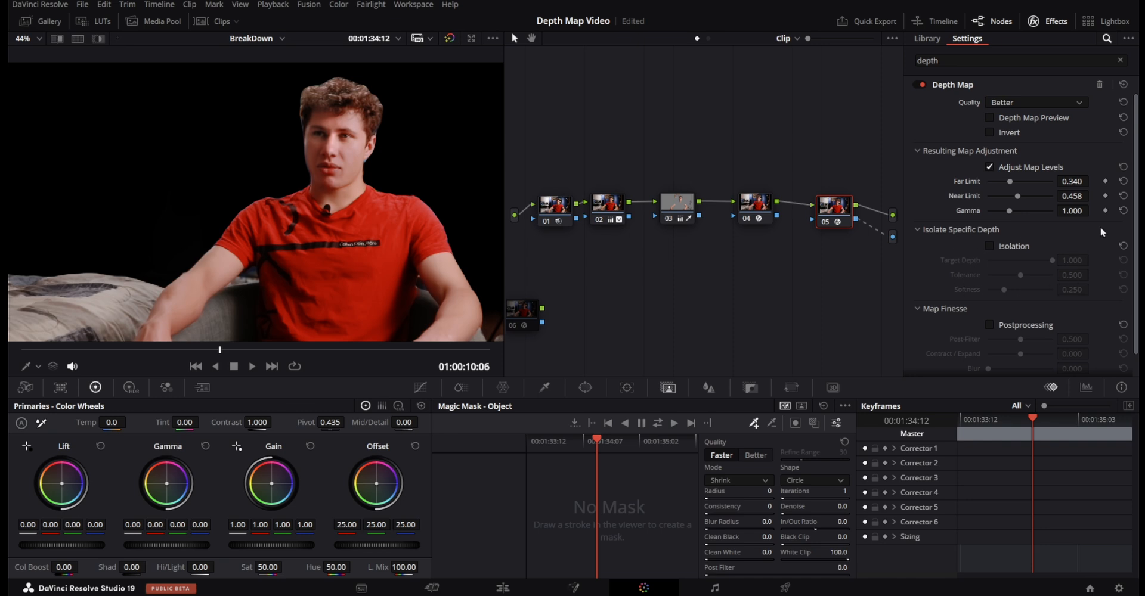
Try Isolation in node 05's Depth Map, adjusting target depth, tolerance and softness, and turn Isolation off again.
left_click(990, 245)
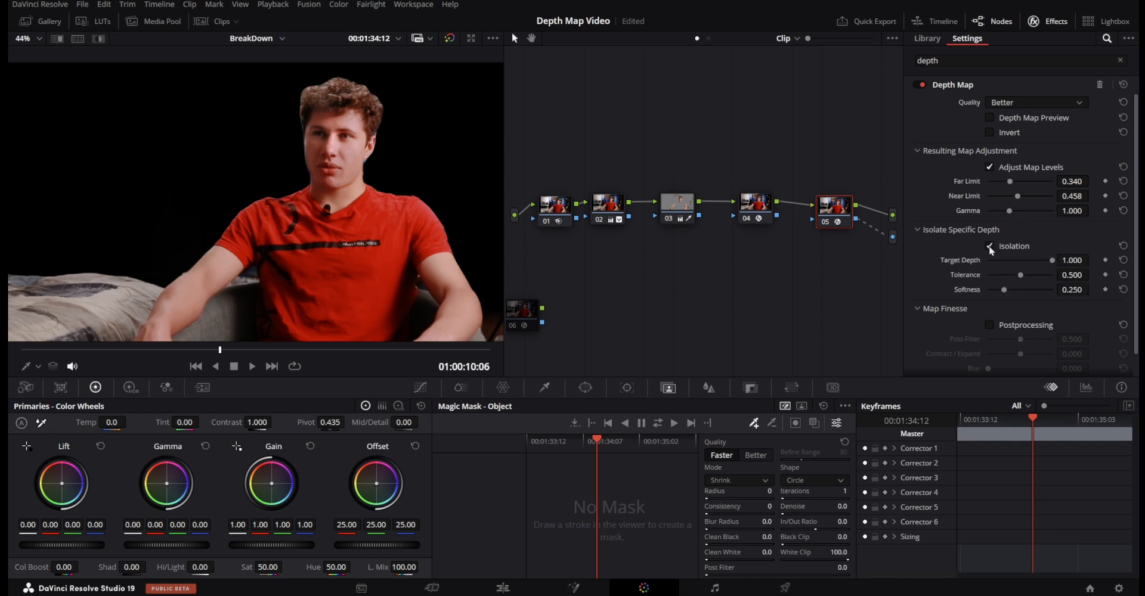
left_click_drag(1052, 260, 1112, 256)
left_click_drag(1024, 276, 991, 279)
left_click(1123, 274)
left_click_drag(1003, 290, 1032, 292)
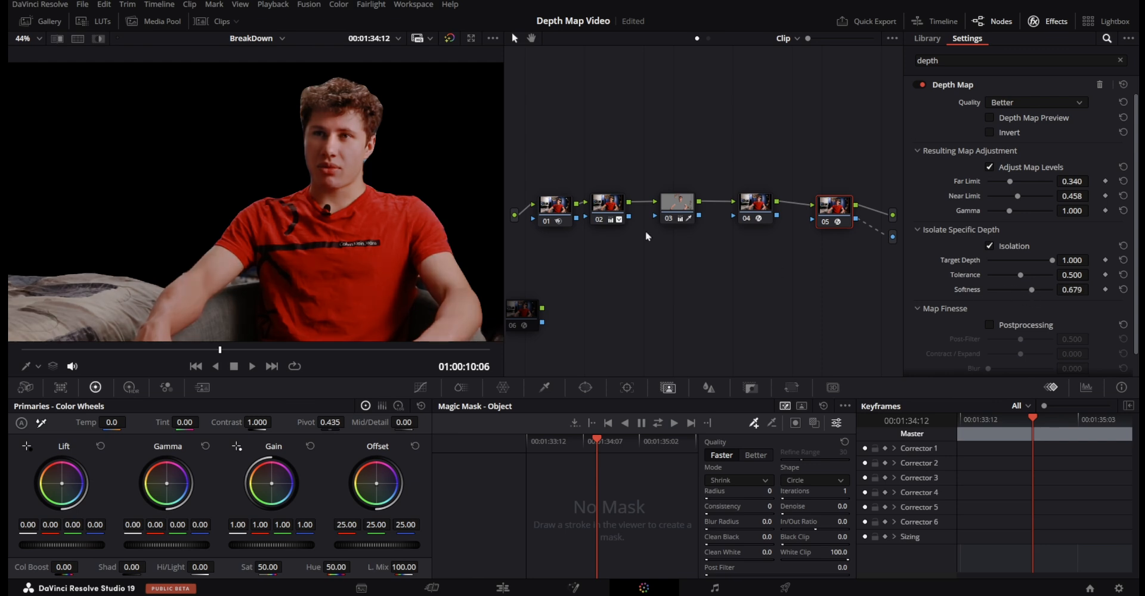
scroll(1016, 258, "down", 1)
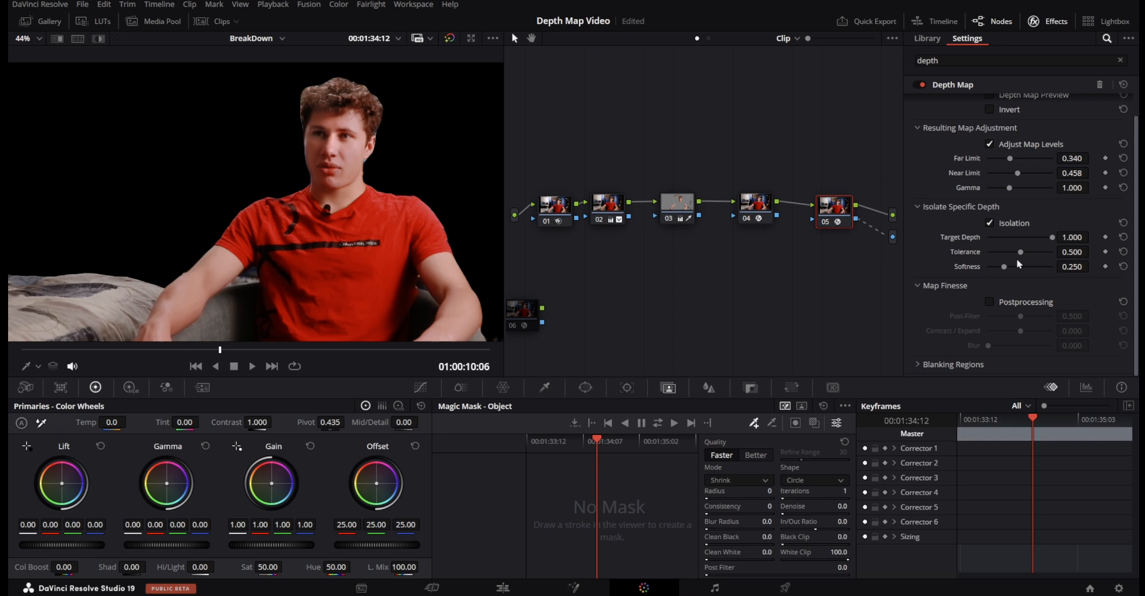
left_click(987, 224)
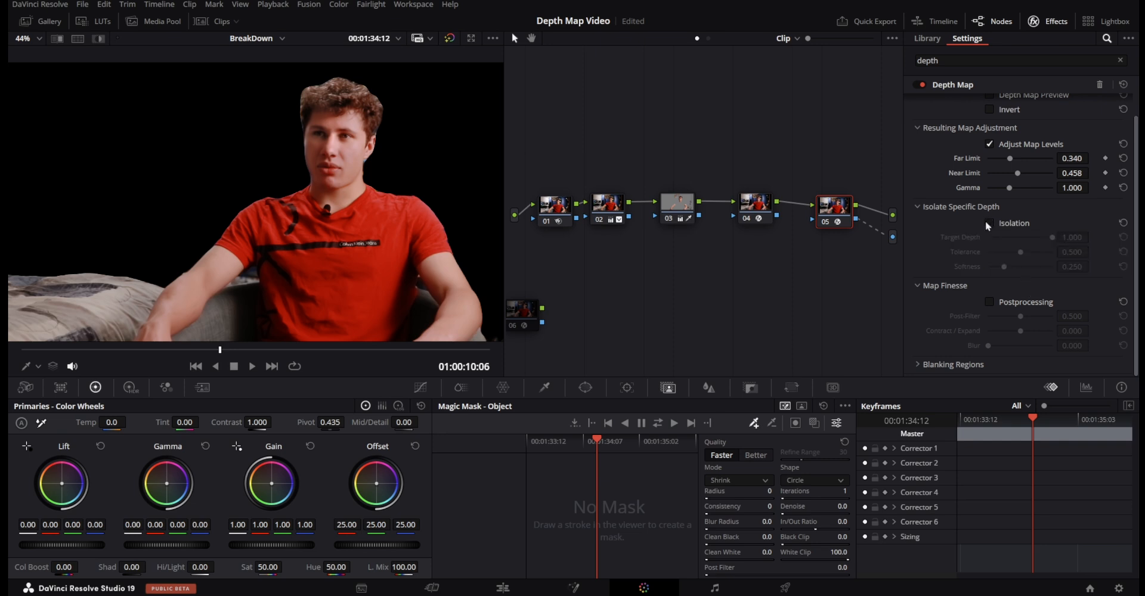
Enable Postprocessing under Map Finesse, comparing the subject's hair edge with it off and on.
left_click(989, 303)
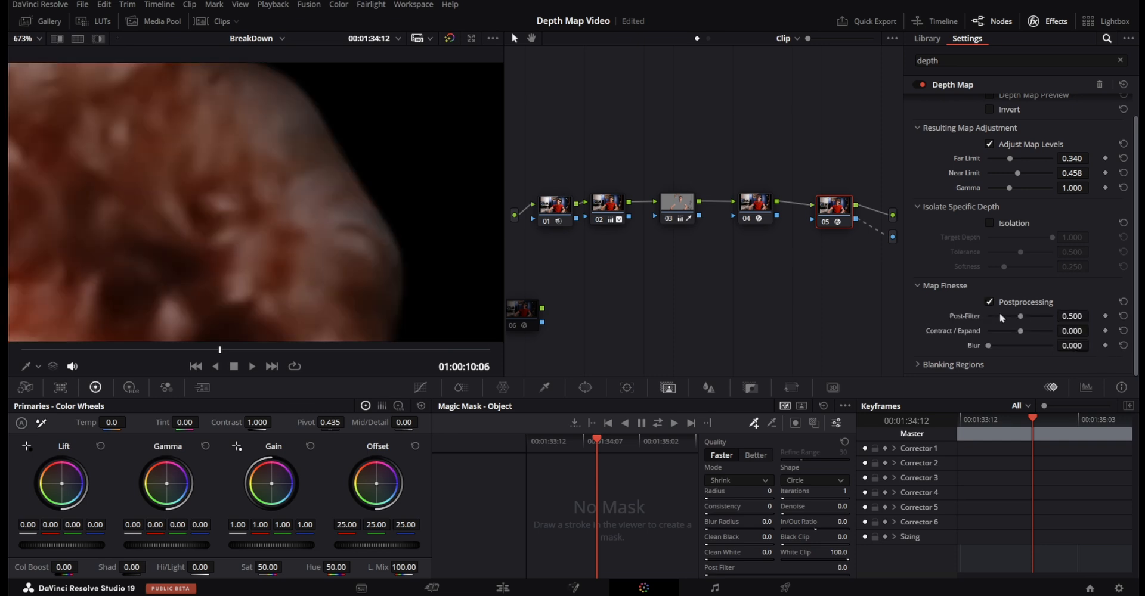
left_click(989, 303)
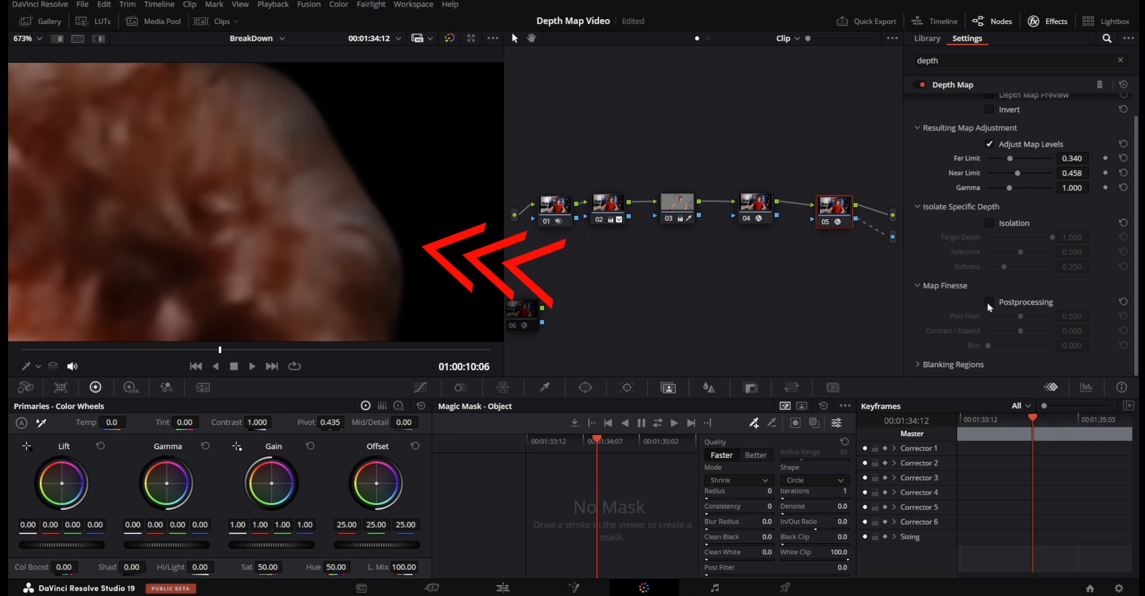
left_click(988, 303)
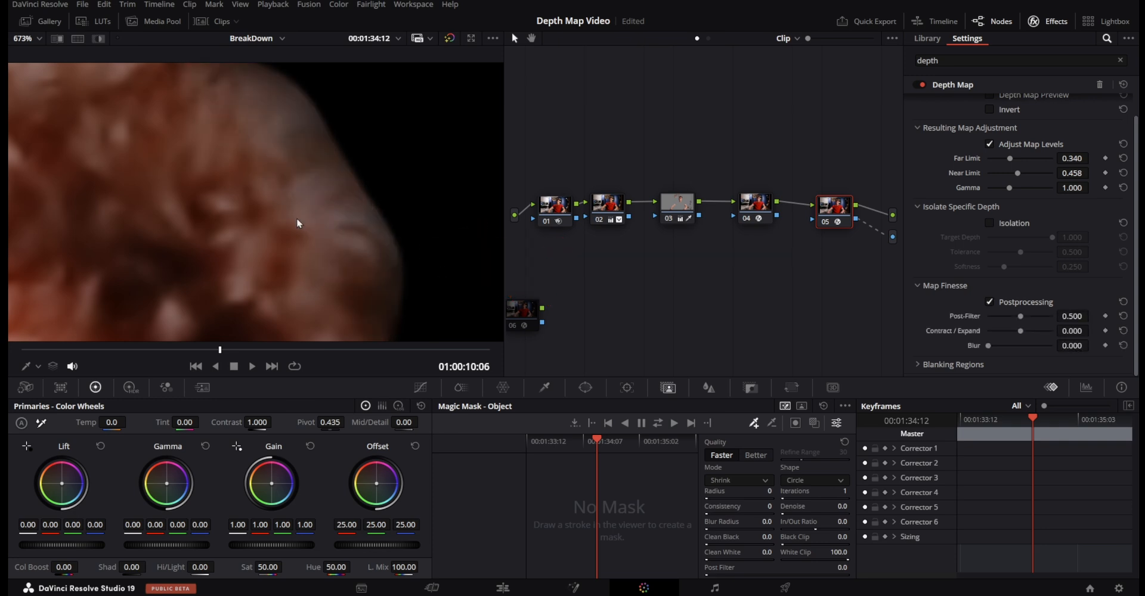
scroll(287, 212, "down", 2)
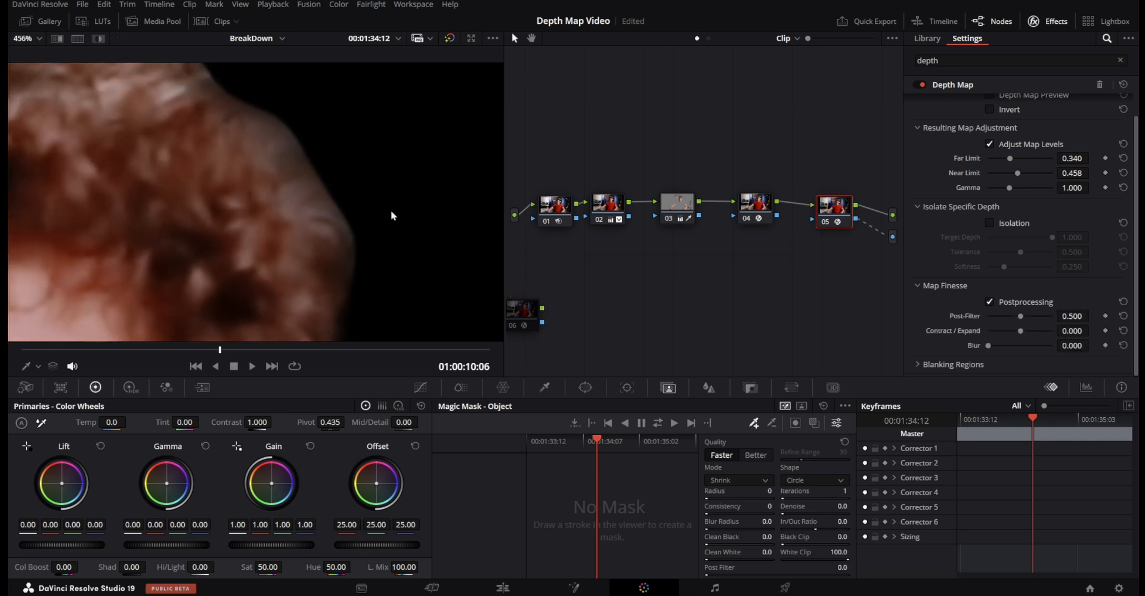
scroll(373, 210, "down", 6)
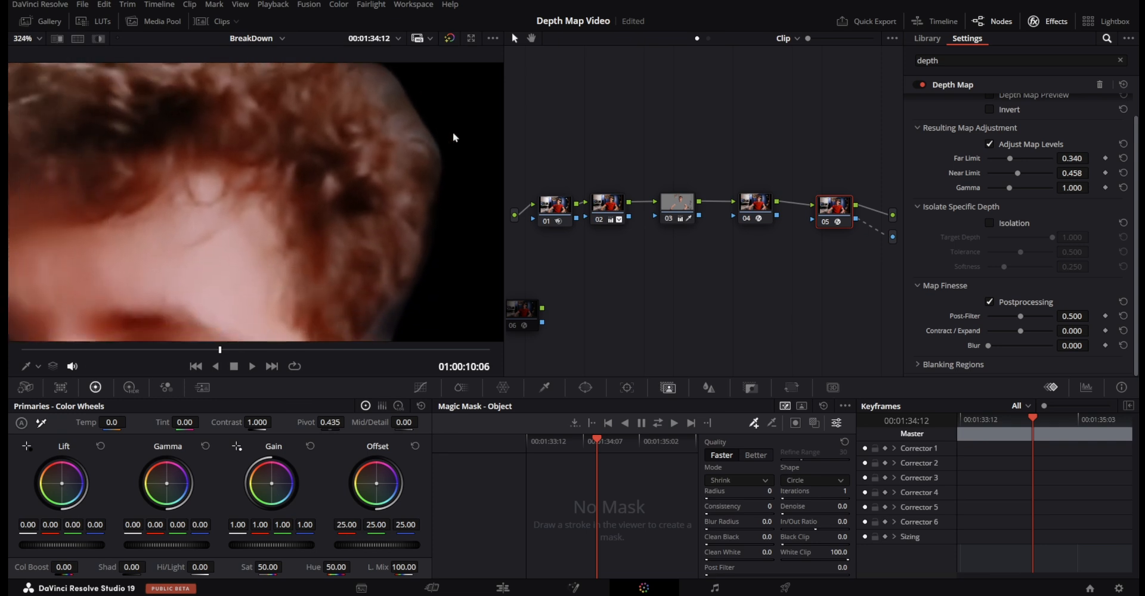
Set the Map Finesse Blur to about 0.119, checking the shirt sleeve's edge up close.
left_click_drag(988, 348, 990, 348)
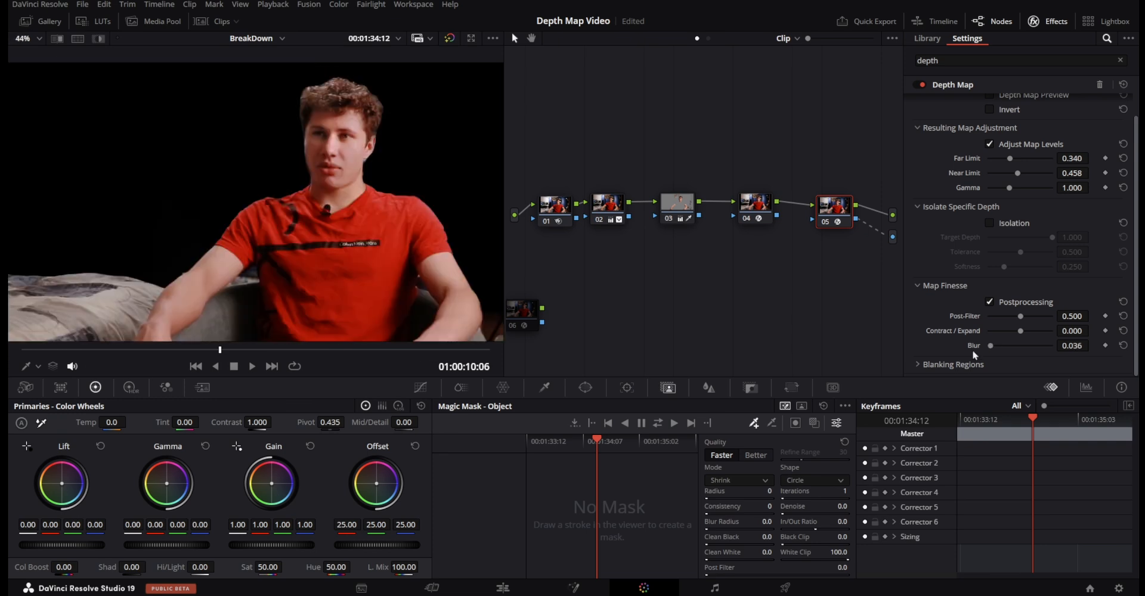
scroll(382, 227, "up", 6)
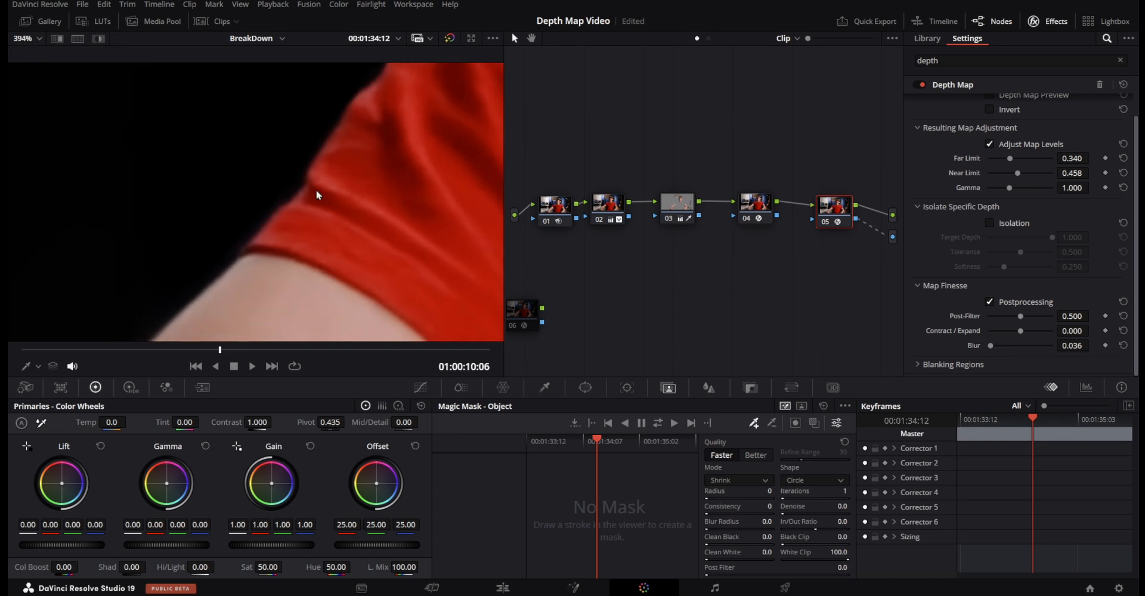
scroll(316, 195, "up", 4)
left_click_drag(1072, 346, 1071, 345)
mouse_move(988, 346)
left_mouse_down()
mouse_move(1016, 352)
mouse_move(996, 349)
left_mouse_up()
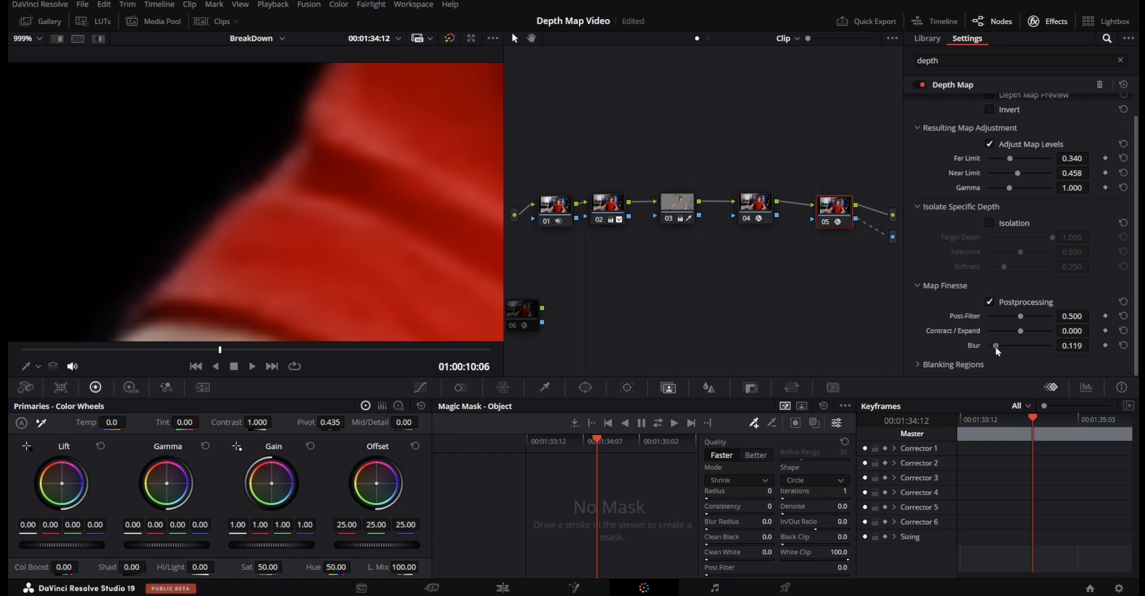
scroll(355, 206, "down", 1)
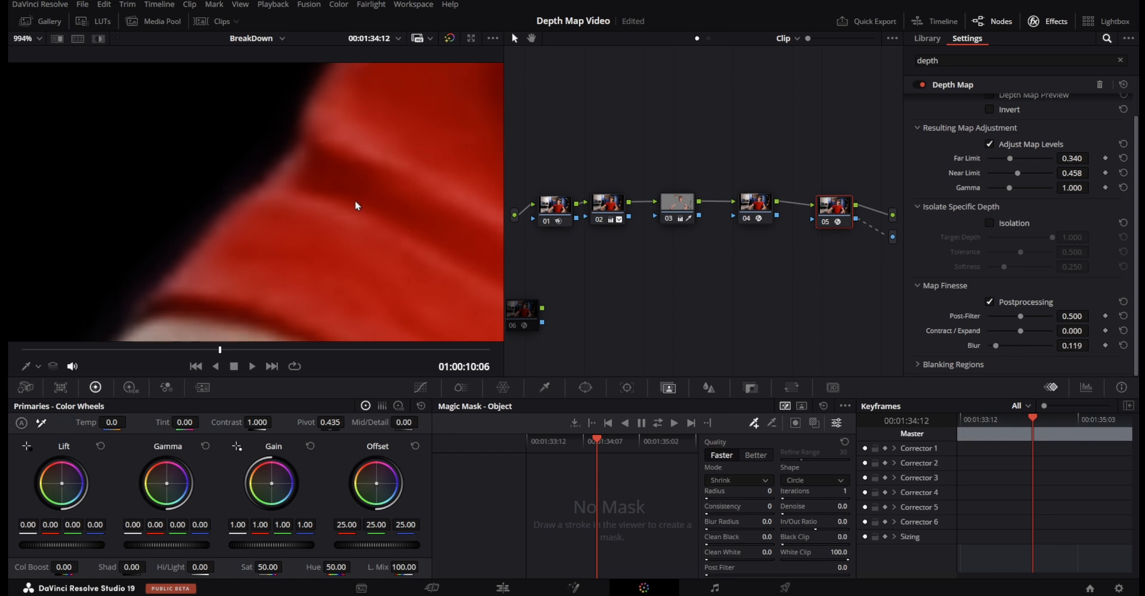
key("shift+z")
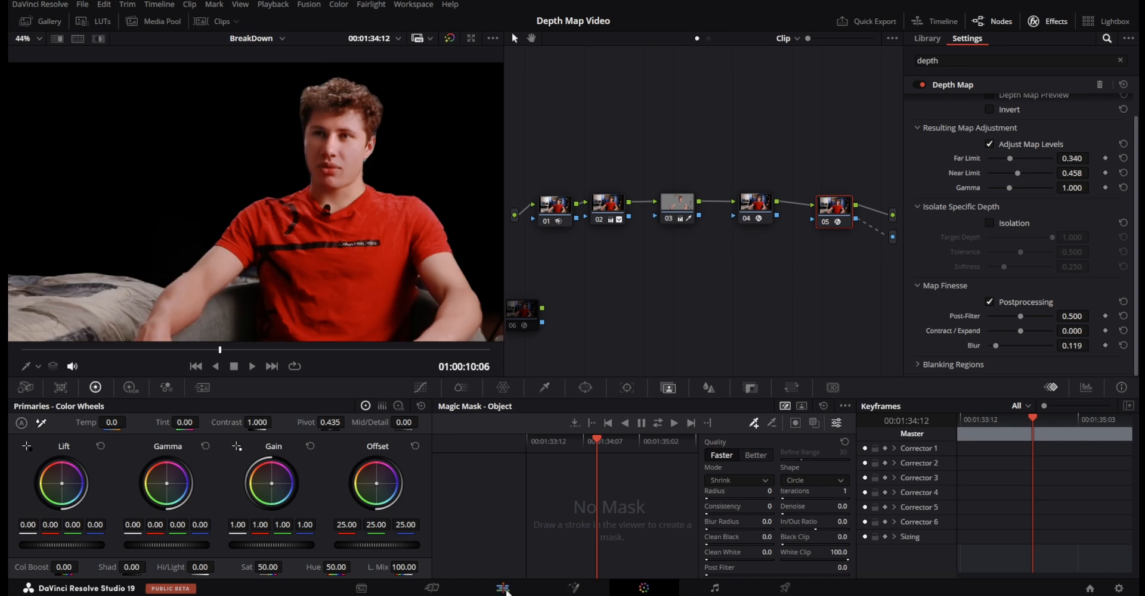
On the Edit page, place the Text+ clip on V2 beneath the two short interview clips and re-enable the text and the V1 clip.
left_click(503, 587)
left_click_drag(520, 442, 631, 477)
left_click(533, 477)
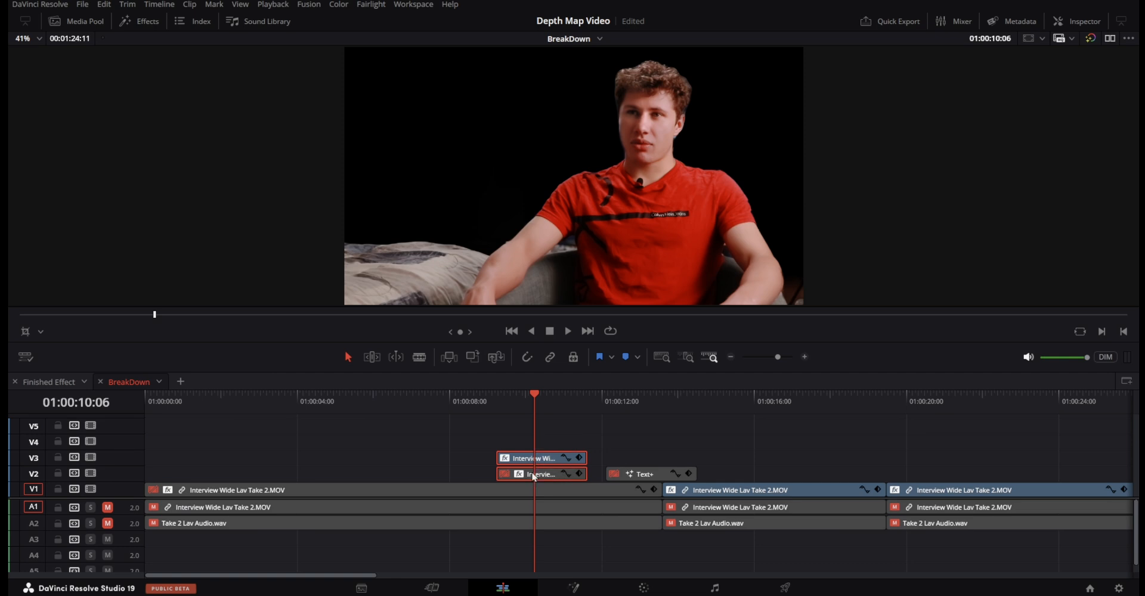
left_click_drag(533, 477, 532, 459)
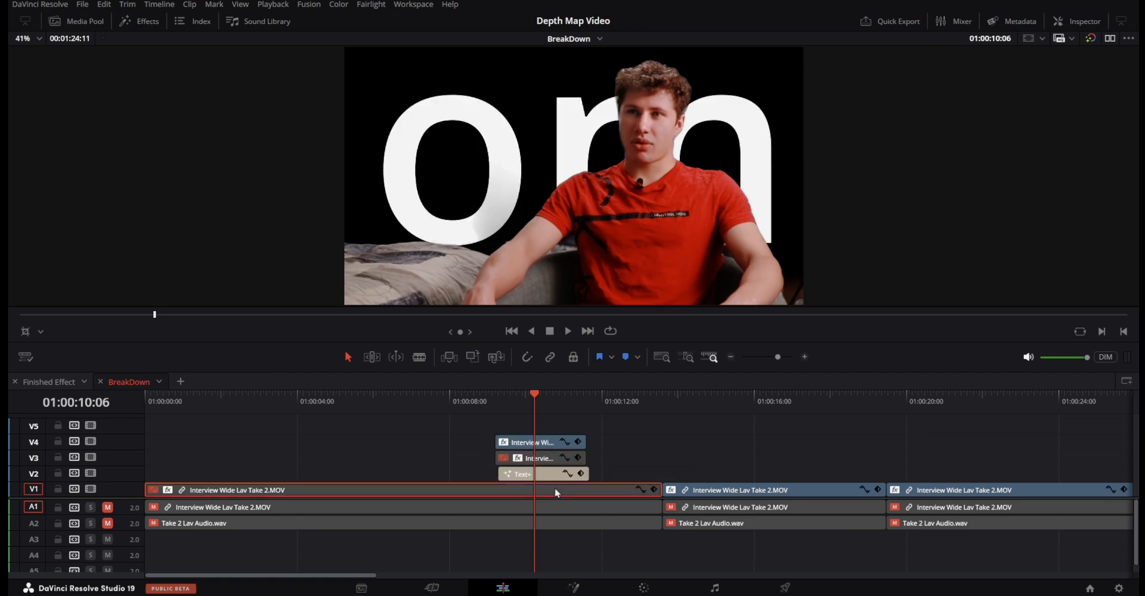
key("d")
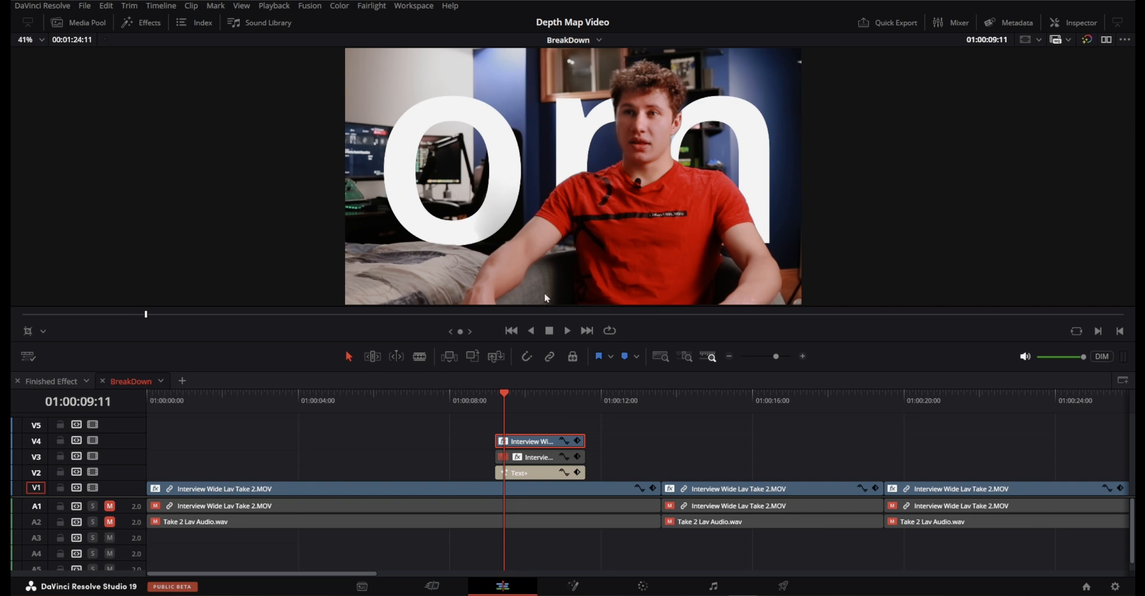
Render the V4 interview clip in place as QuickTime, GoPro CineForm, RGB 16-bit, with video effects, Fusion composition and color grading included.
right_click(528, 443)
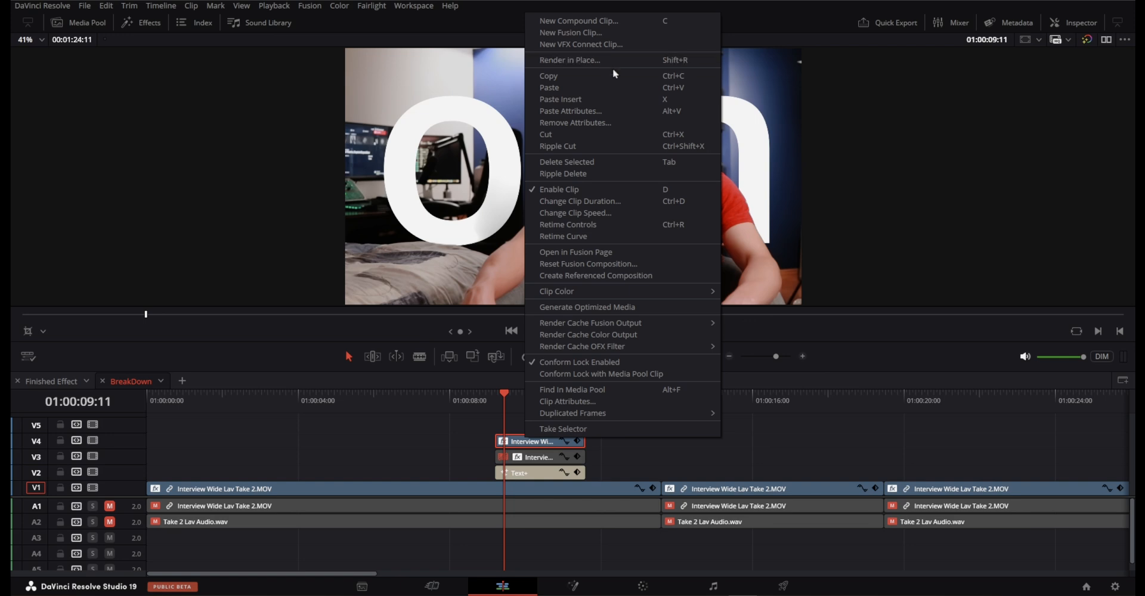
left_click(581, 61)
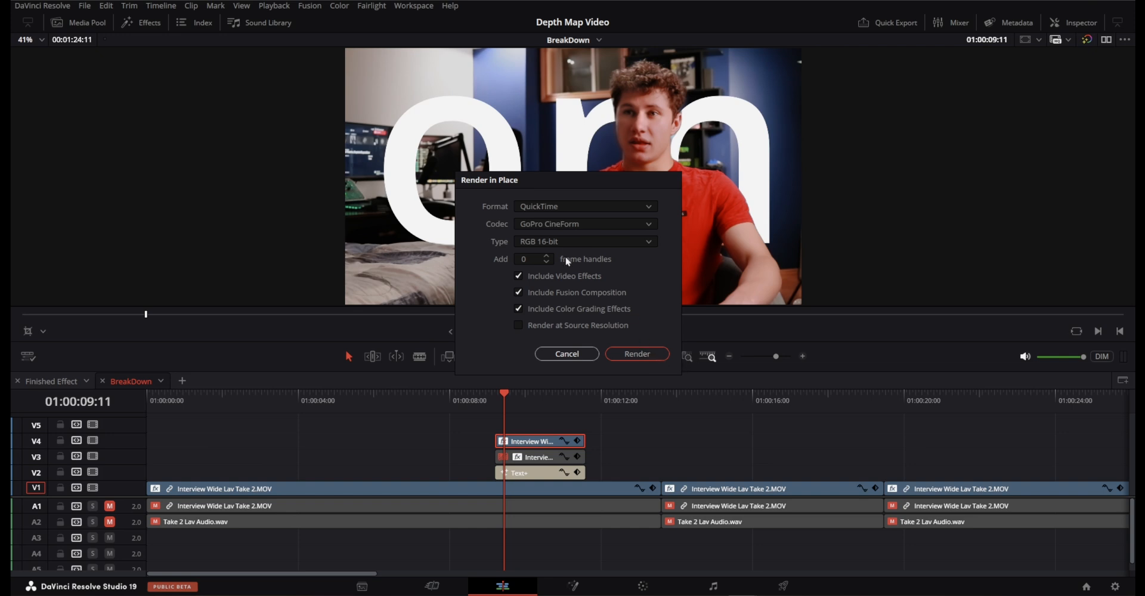
left_click(649, 353)
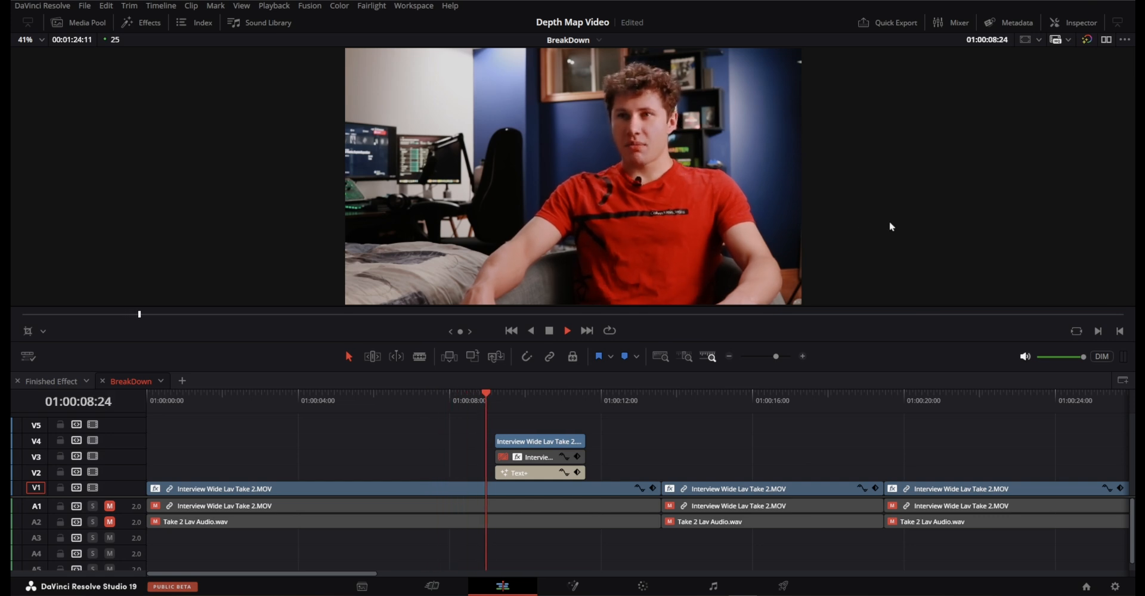
Stop playback on the text section and examine the cutout edges along the subject's shoulder, face and hair up close.
key("space")
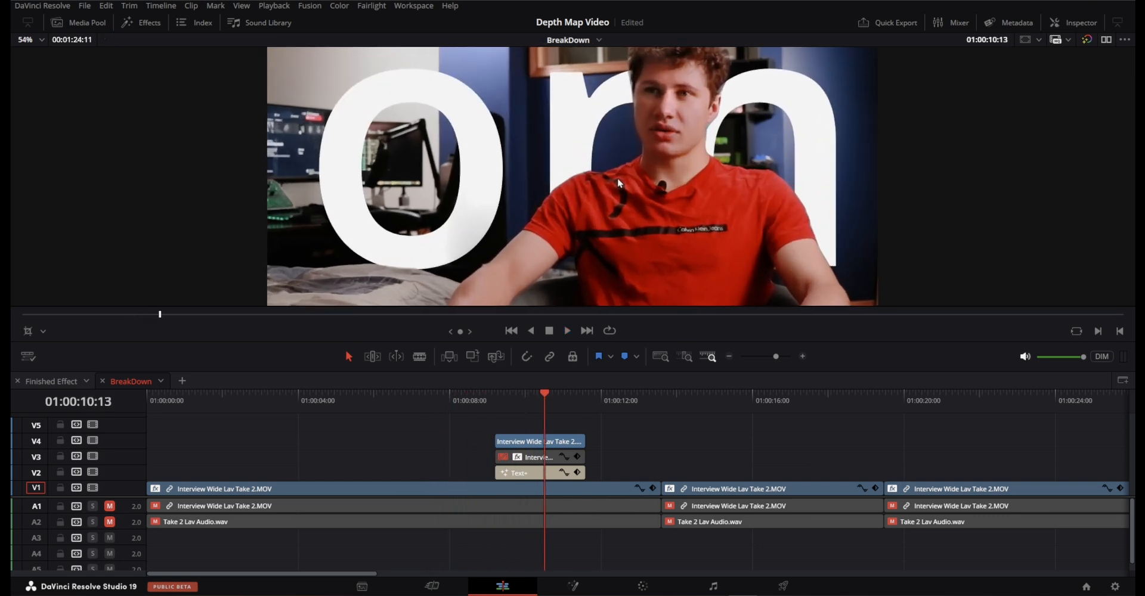
scroll(617, 177, "up", 10)
left_click_drag(754, 135, 670, 159)
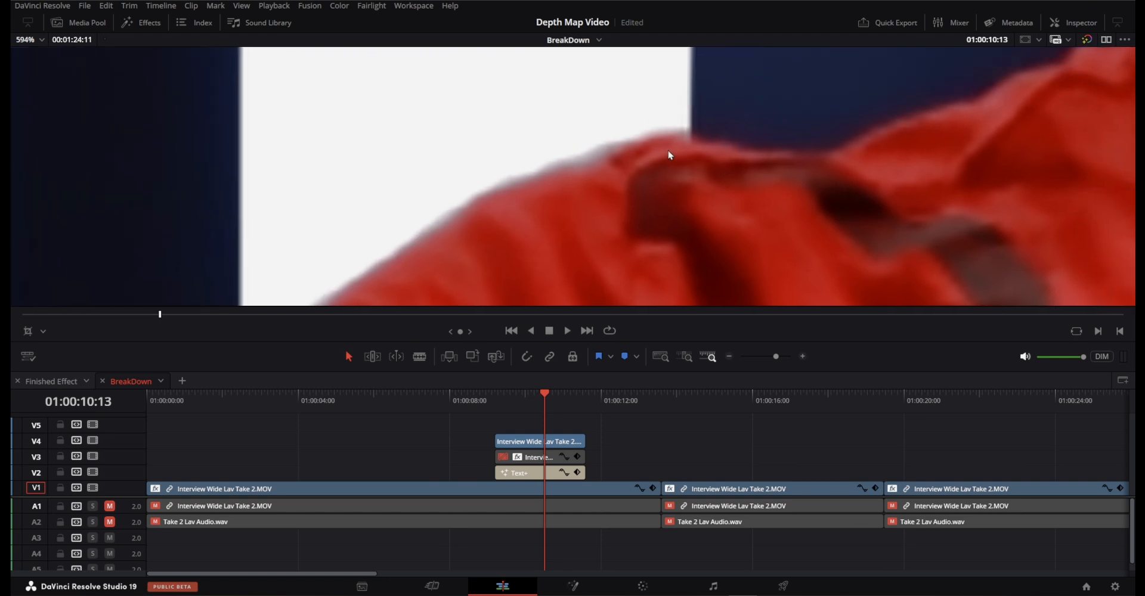
left_click_drag(708, 115, 640, 279)
scroll(639, 278, "down", 3)
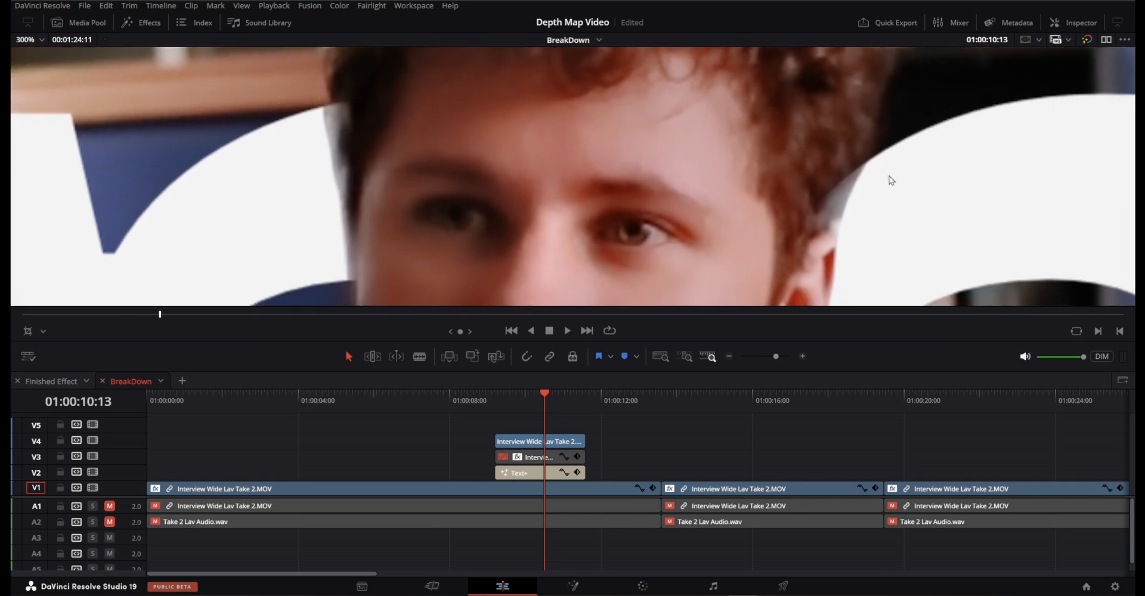
left_click_drag(889, 180, 612, 125)
scroll(530, 142, "up", 3)
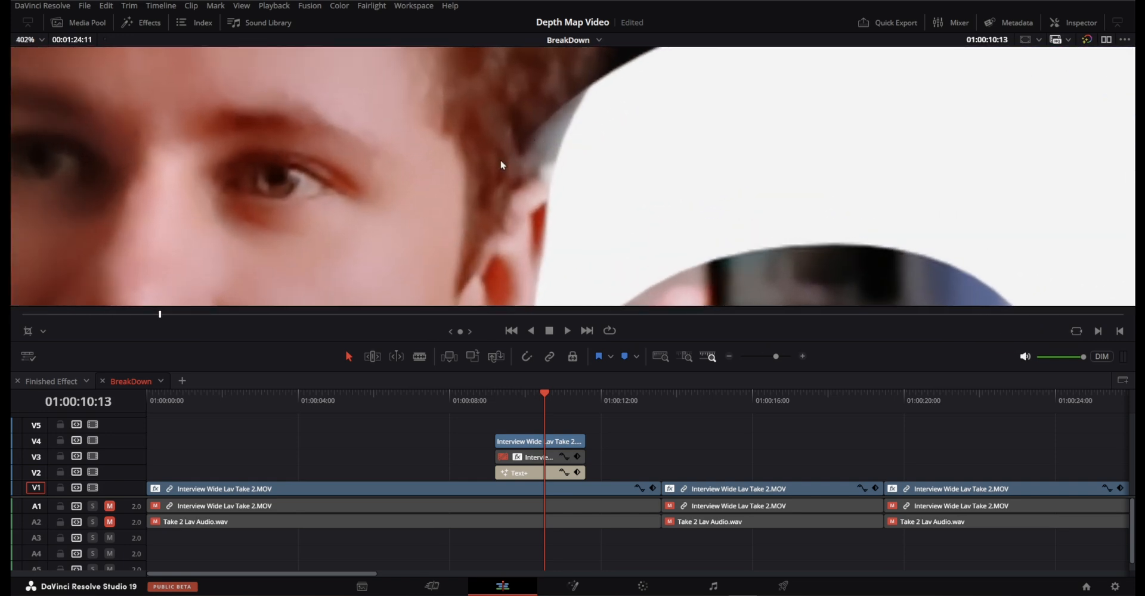
scroll(538, 141, "down", 3)
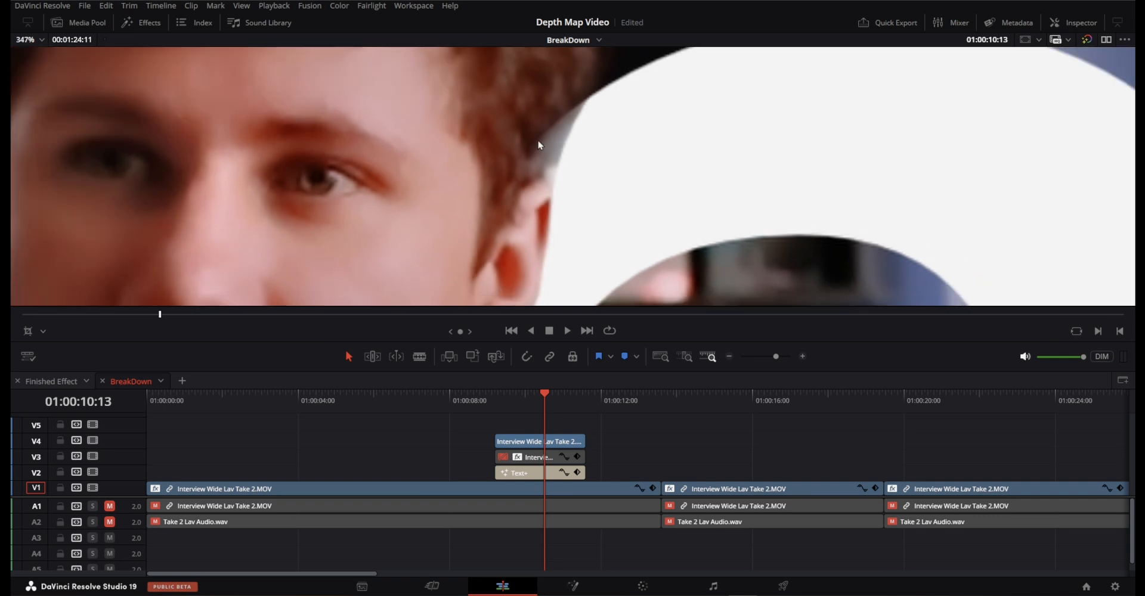
scroll(605, 161, "down", 3)
Examine the cutout edges around the subject's neck, ear and arm against the white text.
left_click_drag(710, 250, 703, 87)
scroll(529, 128, "up", 4)
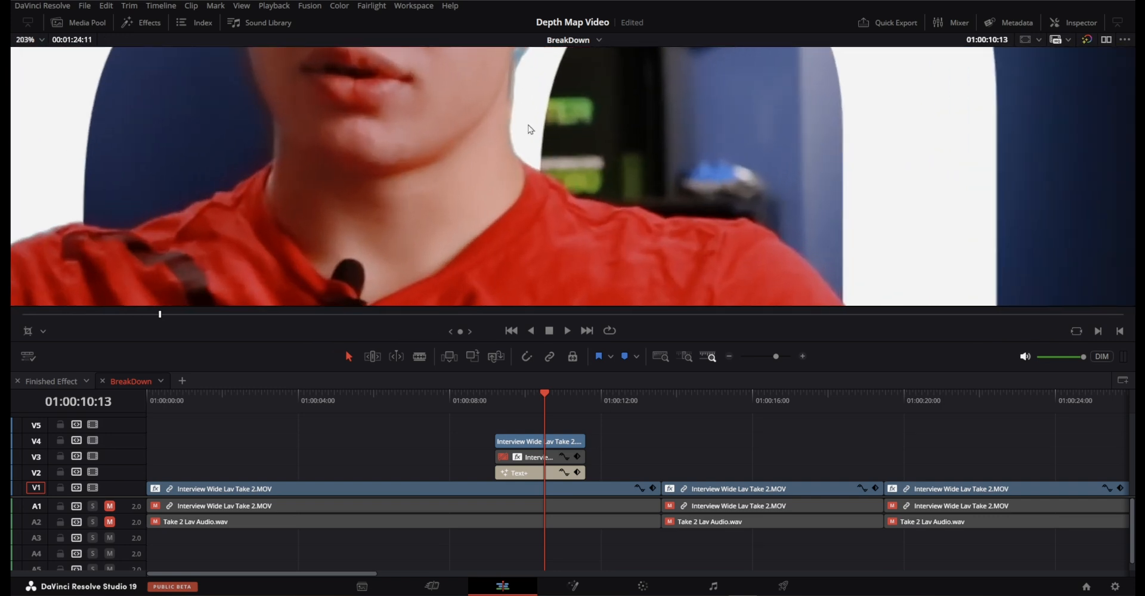
left_click_drag(529, 124, 570, 148)
scroll(572, 152, "up", 4)
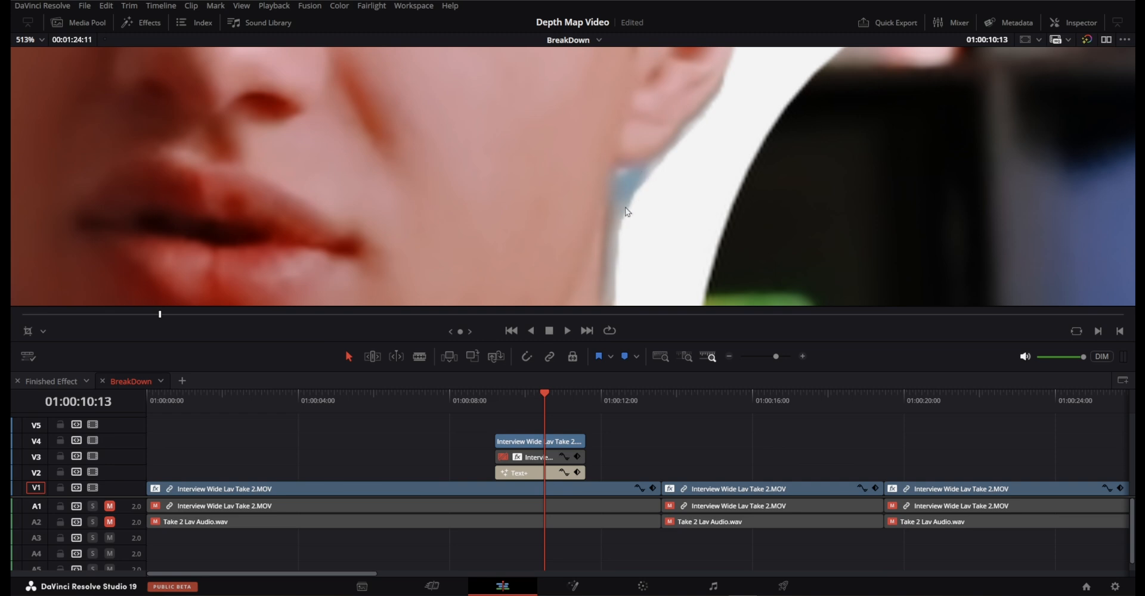
scroll(656, 251, "down", 3)
left_click_drag(665, 255, 507, 92)
left_click_drag(706, 188, 636, 66)
scroll(692, 236, "up", 2)
left_click_drag(692, 237, 620, 170)
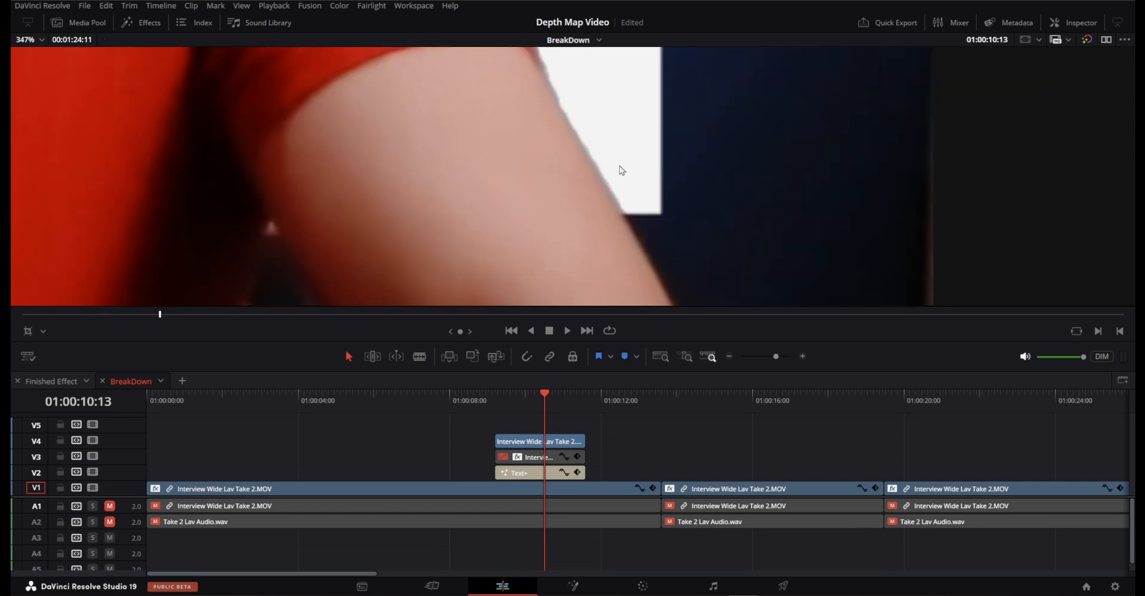
scroll(662, 250, "up", 4)
scroll(708, 251, "down", 1)
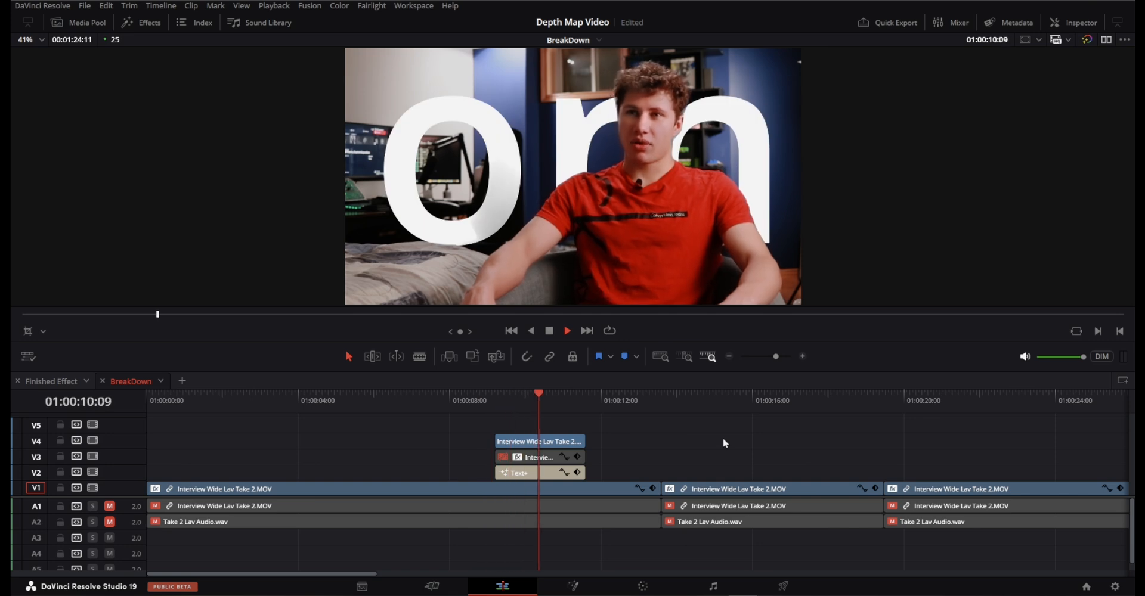
Play back the text section and examine the cutout edge along the subject's face in the close-up interview shot at 01:00:46:13.
key("space")
scroll(844, 428, "right", 1)
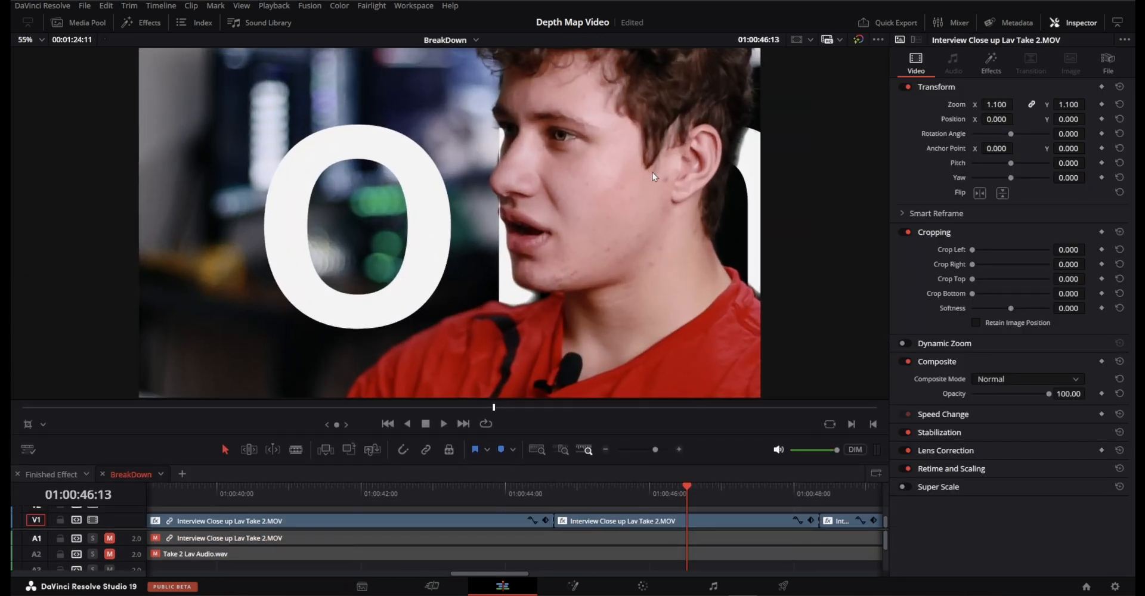
scroll(468, 105, "up", 6)
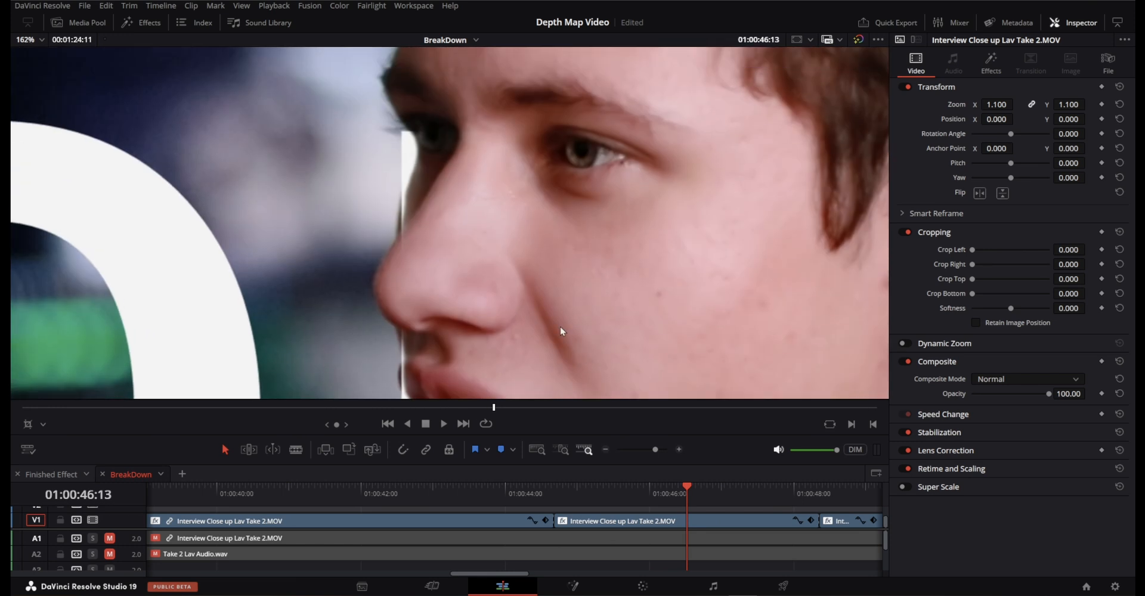
left_click_drag(456, 164, 405, 258)
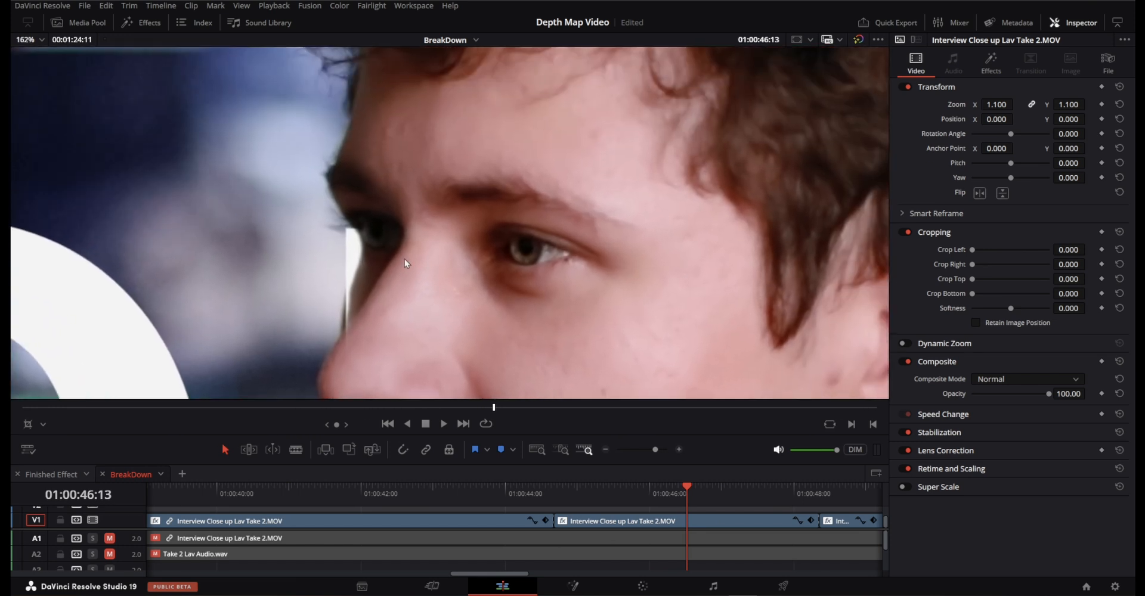
Examine the cutout edges around the subject's ear, the back of the hair and the eye in the close-up interview shot.
left_click_drag(862, 354, 382, 176)
scroll(393, 182, "down", 4)
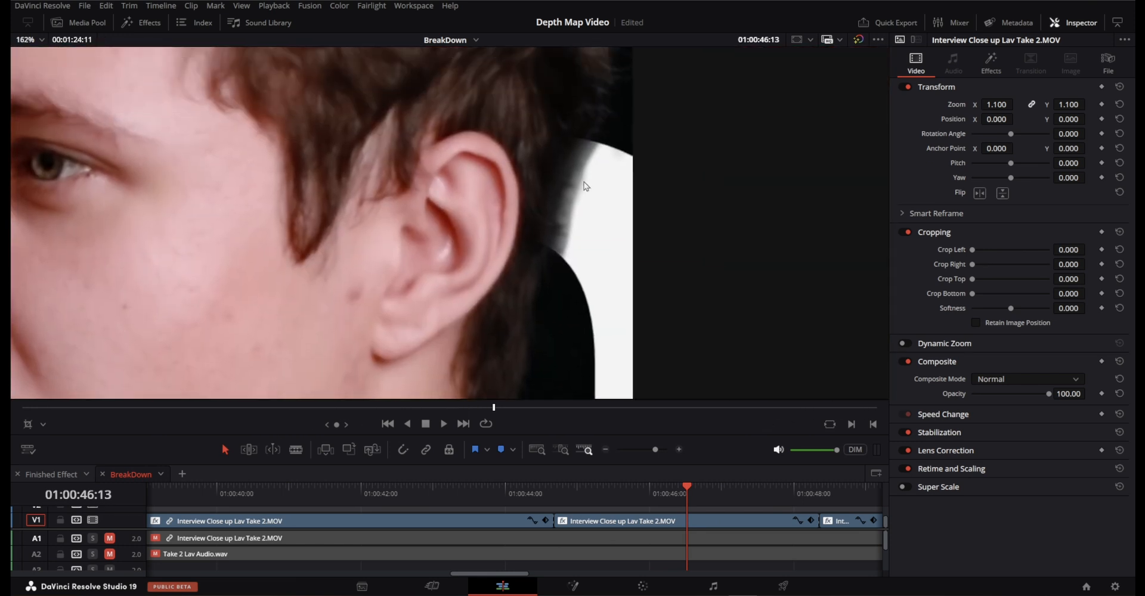
left_click_drag(278, 195, 723, 180)
scroll(670, 138, "up", 7)
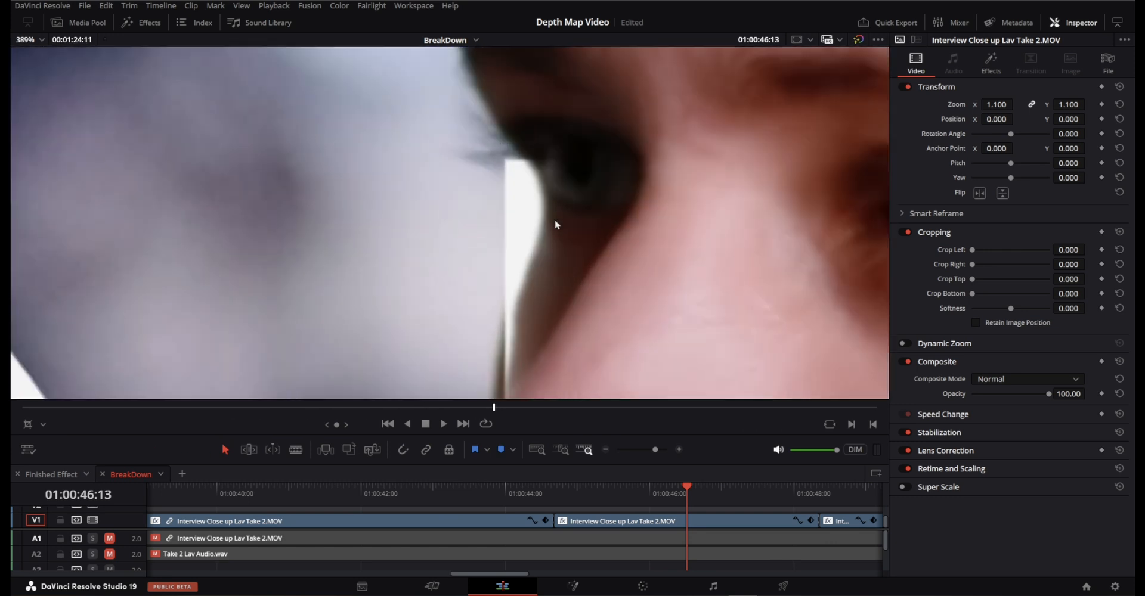
left_click_drag(554, 220, 399, 200)
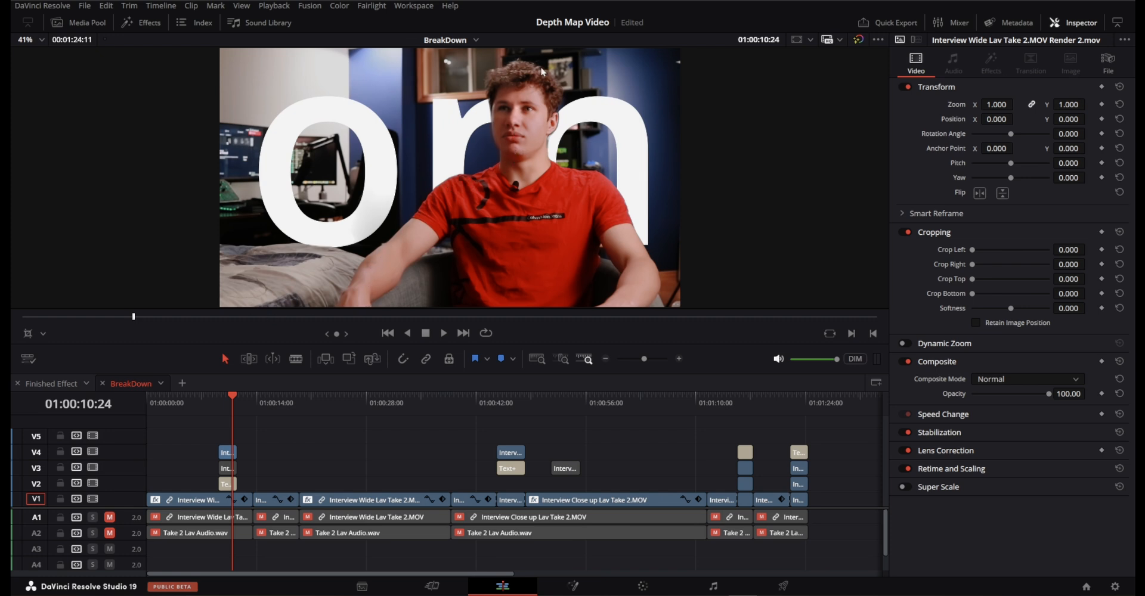
Go to 01:00:45:23 in the close-up shot and examine the cutout edges along the nose, chin and shoulder up close.
left_click(507, 401)
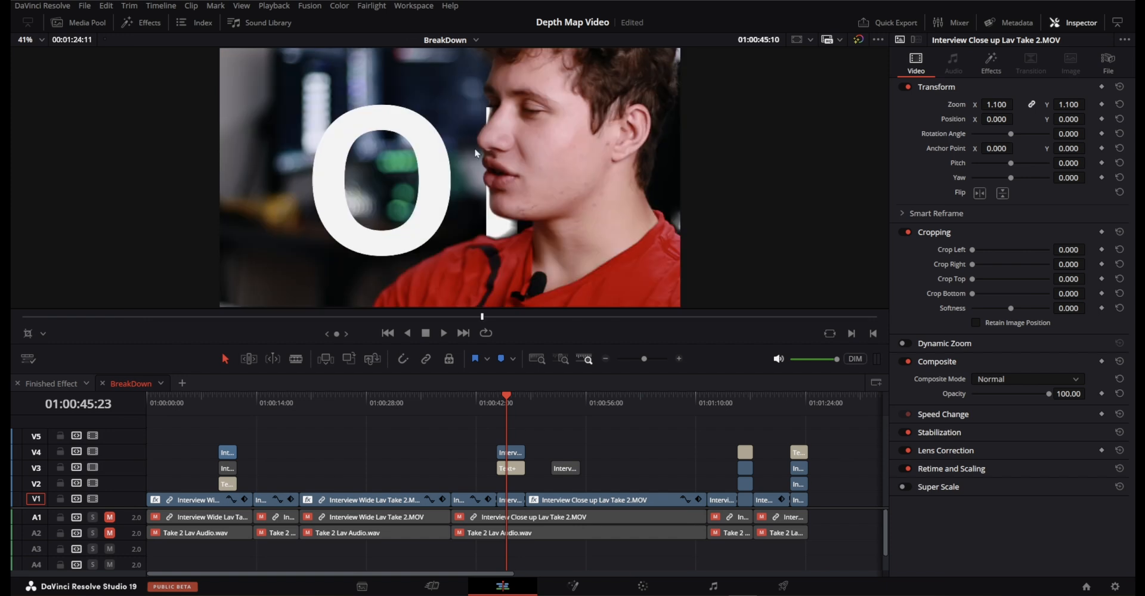
scroll(554, 131, "down", 2)
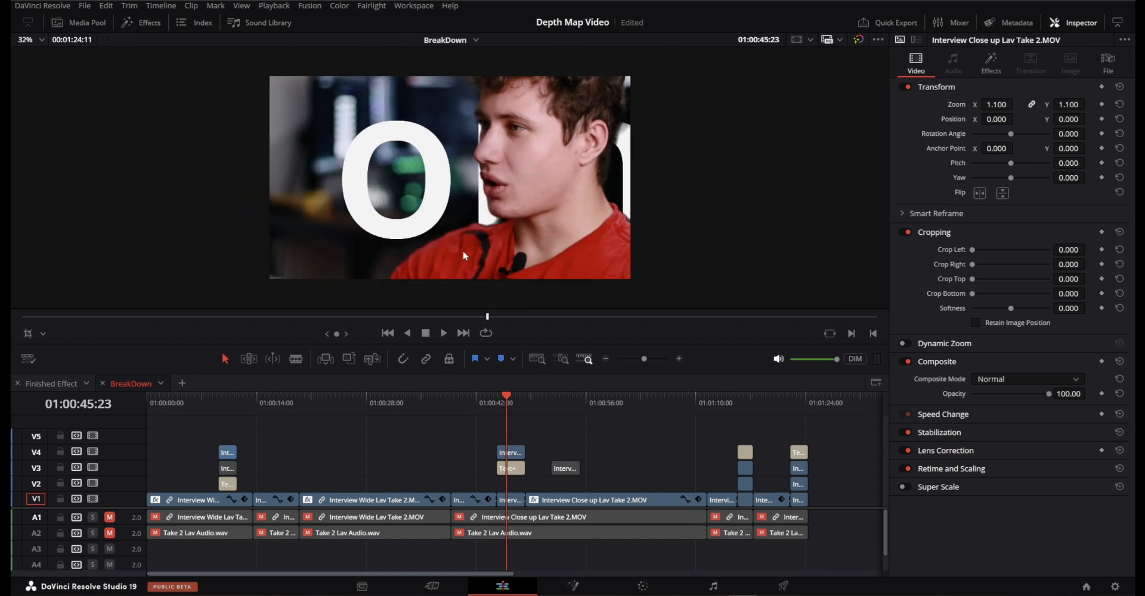
scroll(463, 251, "up", 3)
scroll(457, 252, "up", 5)
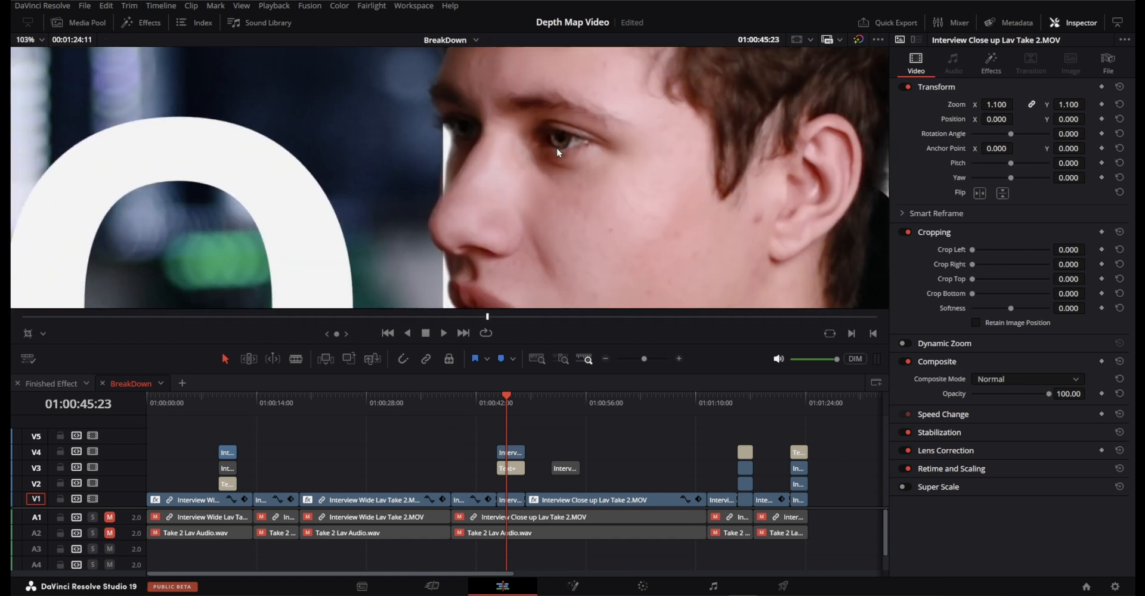
scroll(510, 134, "up", 2)
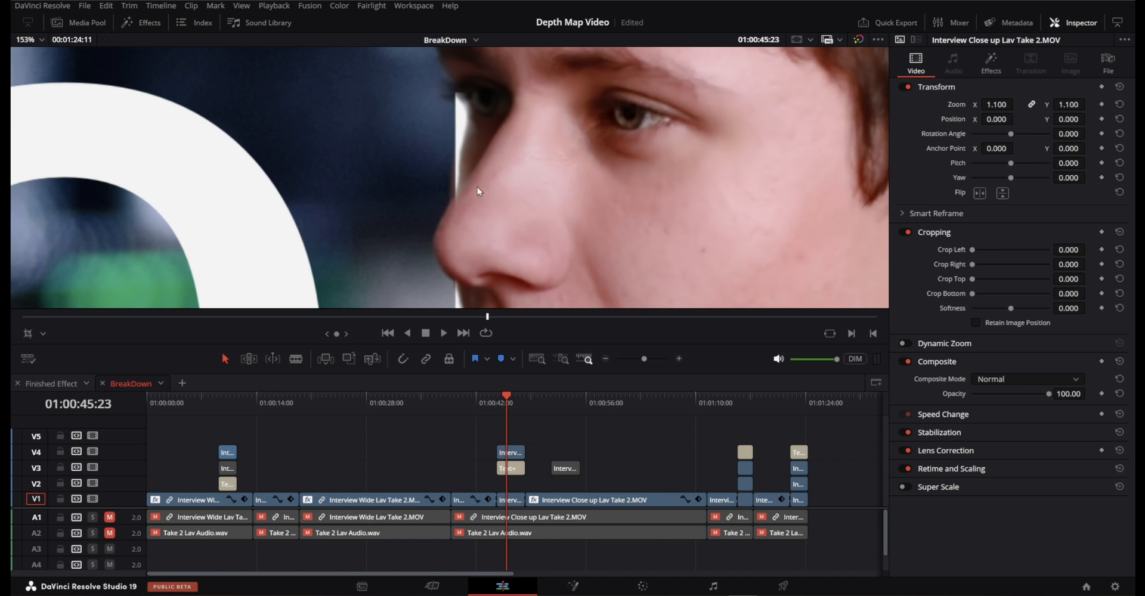
left_click_drag(477, 188, 485, 49)
scroll(474, 152, "down", 5)
left_click_drag(492, 279, 439, 237)
scroll(431, 186, "up", 3)
scroll(438, 237, "up", 2)
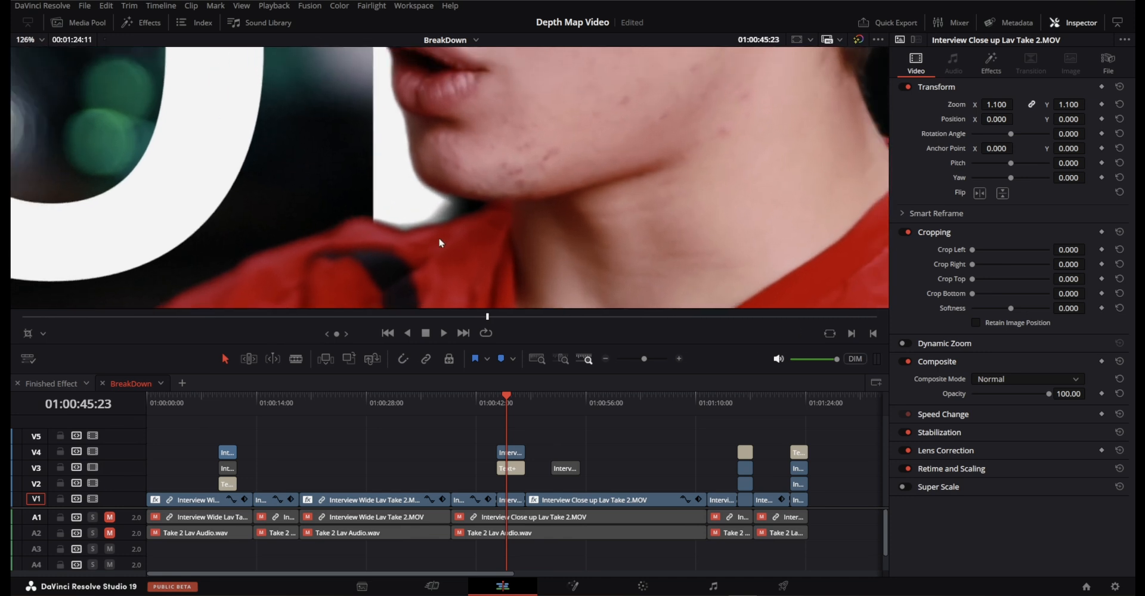
Examine the cutout edges around the subject's neck, collar and back of the head against the white letter.
left_click_drag(759, 125, 417, 233)
scroll(417, 233, "down", 2)
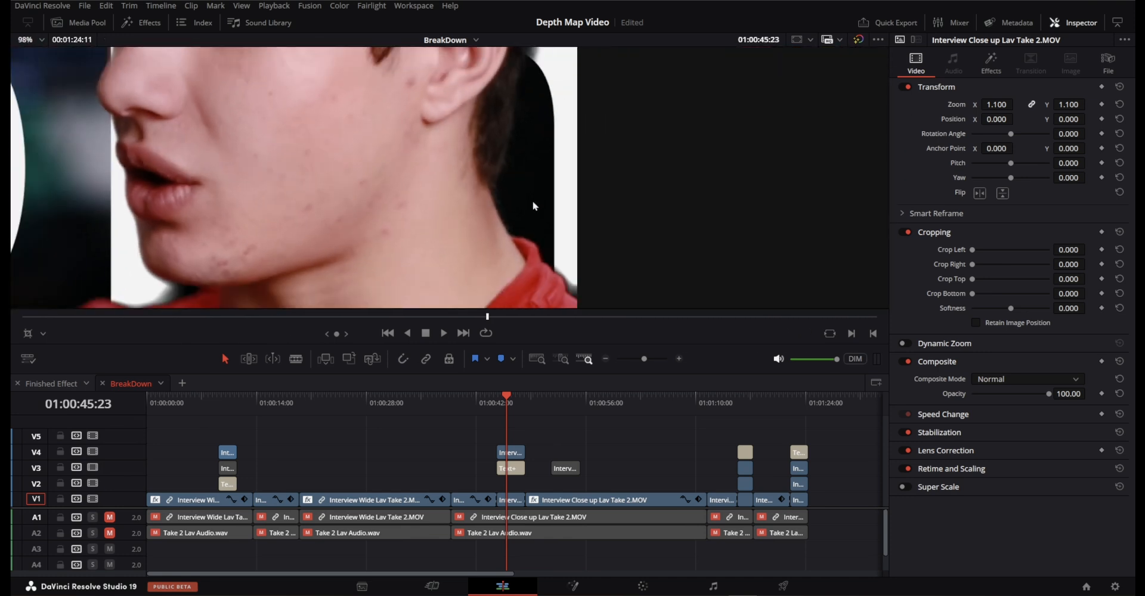
left_click_drag(544, 74, 521, 219)
scroll(537, 88, "down", 3)
left_click_drag(532, 90, 511, 129)
scroll(511, 133, "down", 3)
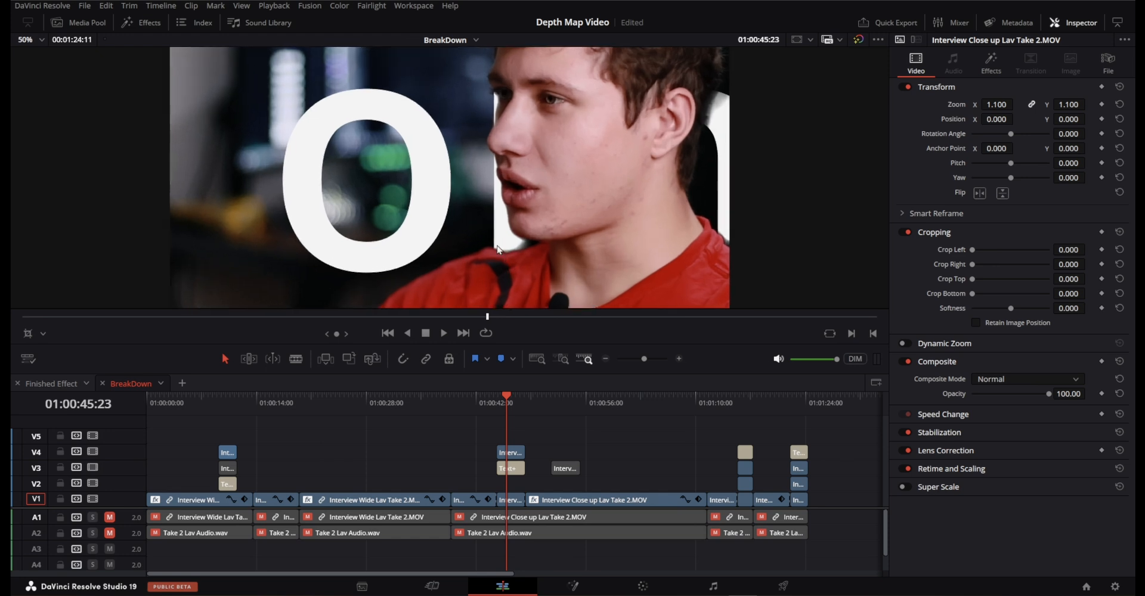
scroll(555, 109, "up", 2)
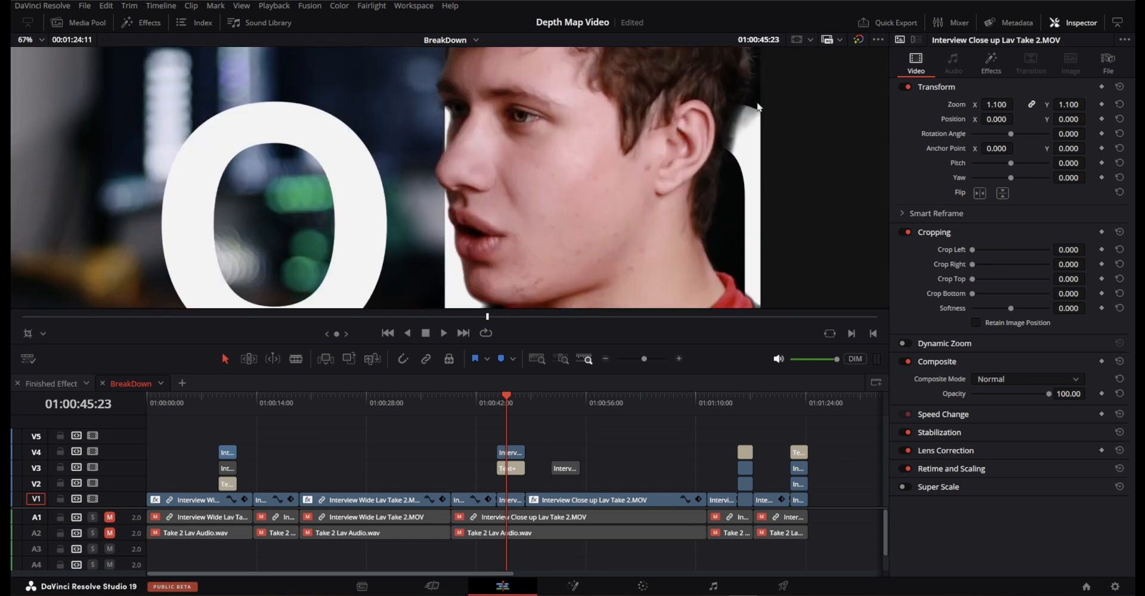
Return to the wide interview shot, disable the rendered clip on V4, enable the original clip on V3, and park at 01:00:10:11.
left_click(224, 399)
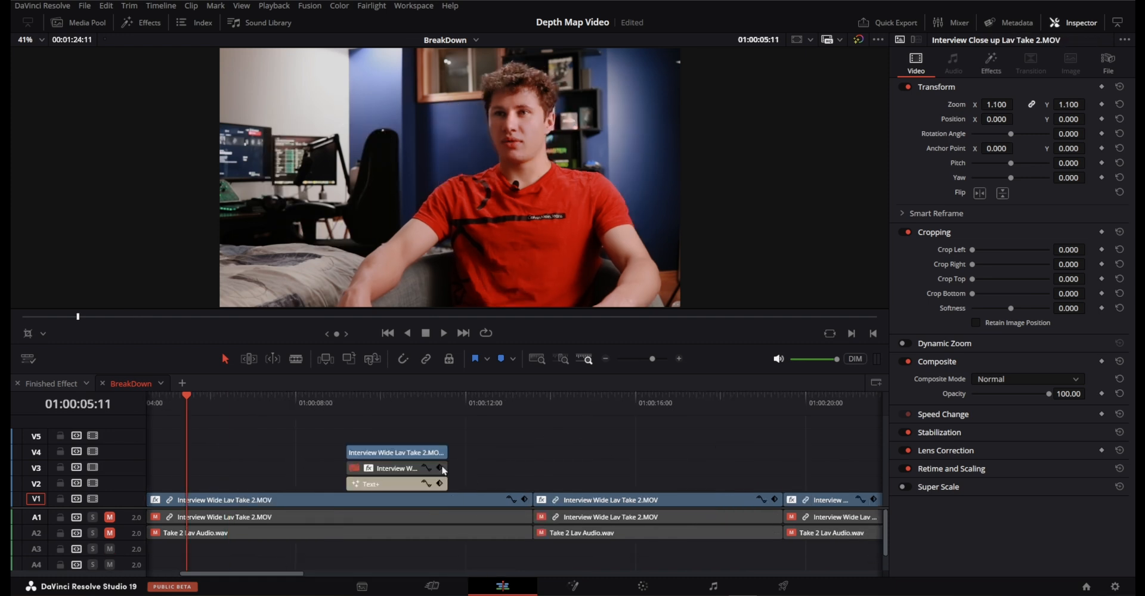
left_click(376, 466)
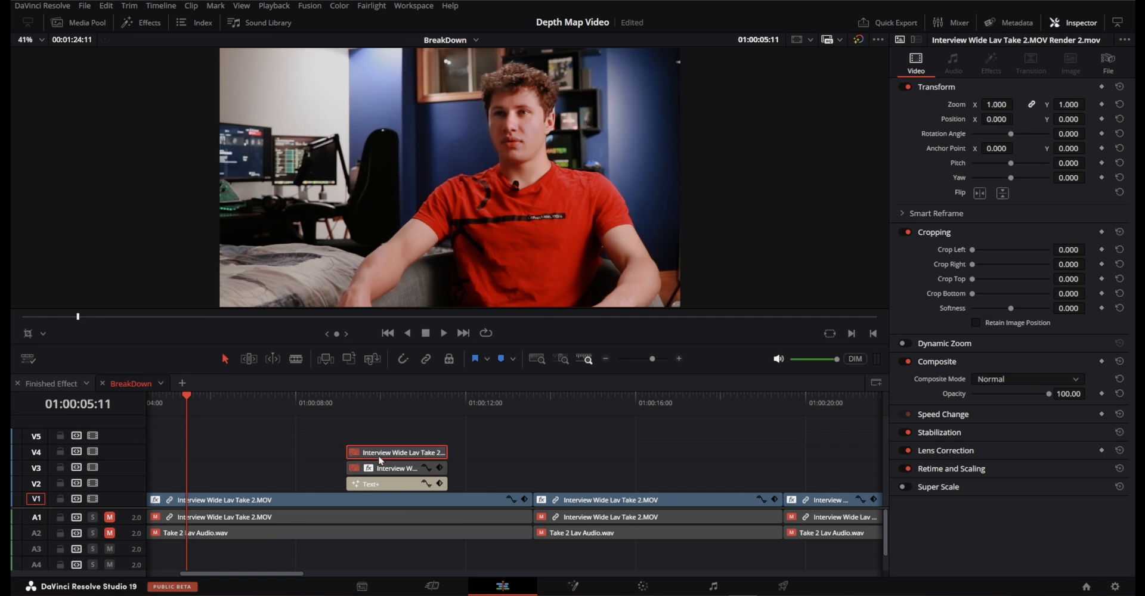
left_click(384, 468)
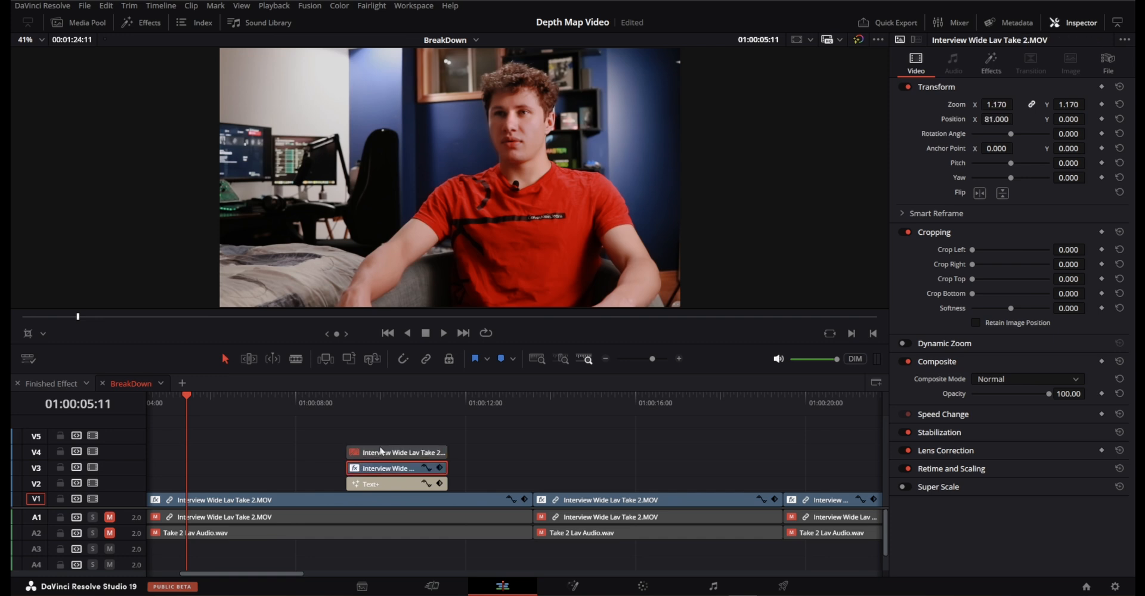
left_click(379, 397)
left_click(544, 449)
left_click(398, 403)
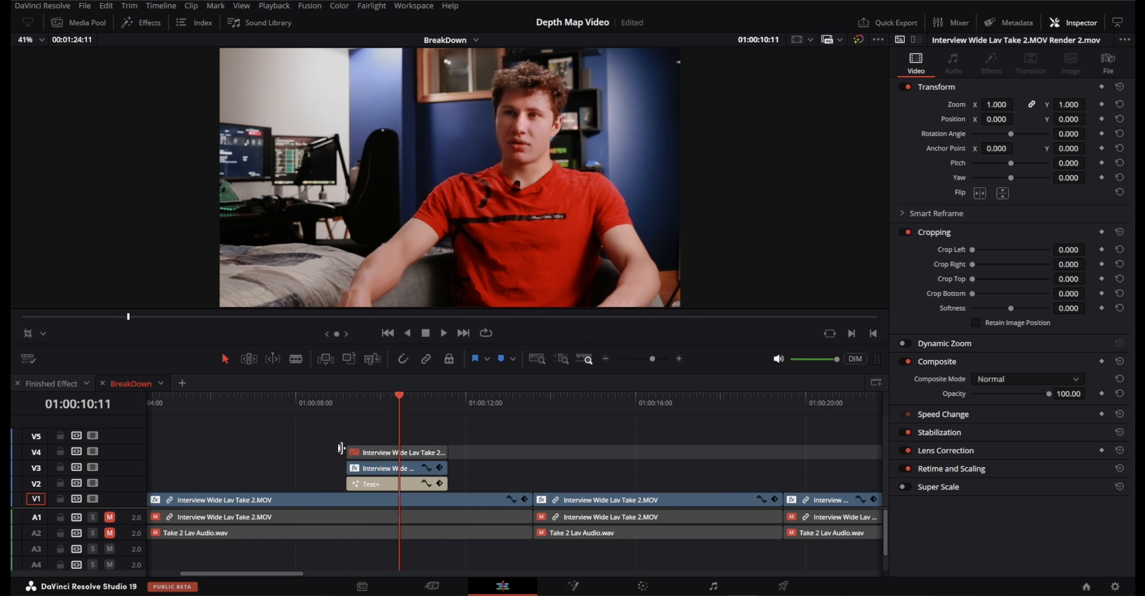
left_click(617, 442)
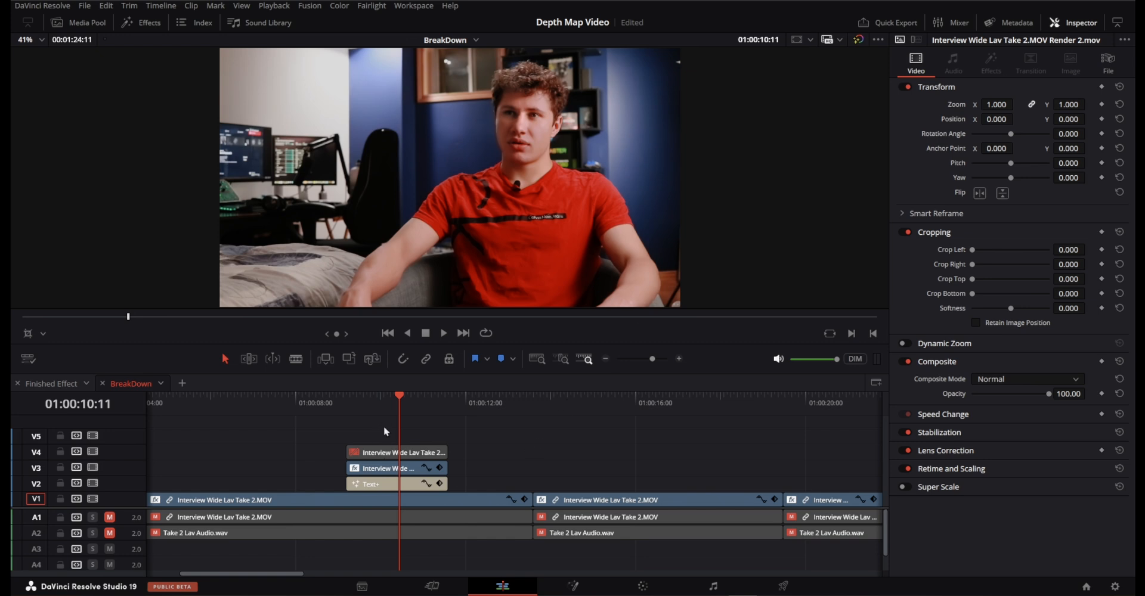
Open the V3 interview clip on the Color page, place node 04 above node 03, and select node 05.
left_click(392, 469)
left_click(530, 444)
mouse_move(406, 397)
left_mouse_down()
mouse_move(391, 397)
mouse_move(402, 397)
left_mouse_up()
left_click(643, 586)
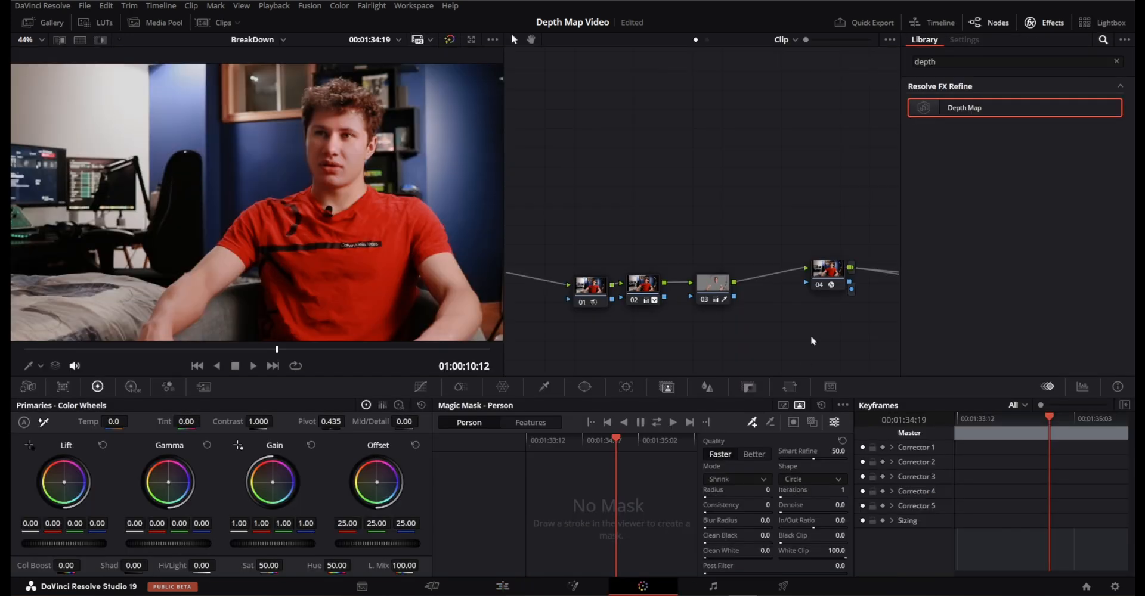
left_click_drag(808, 305, 632, 302)
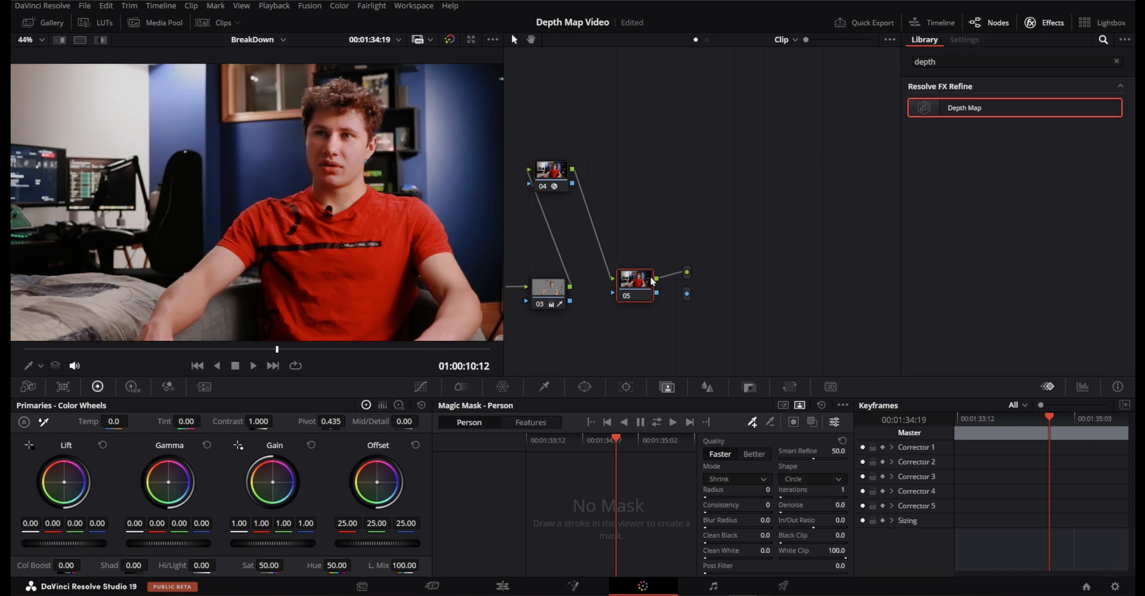
left_click_drag(655, 257, 943, 150)
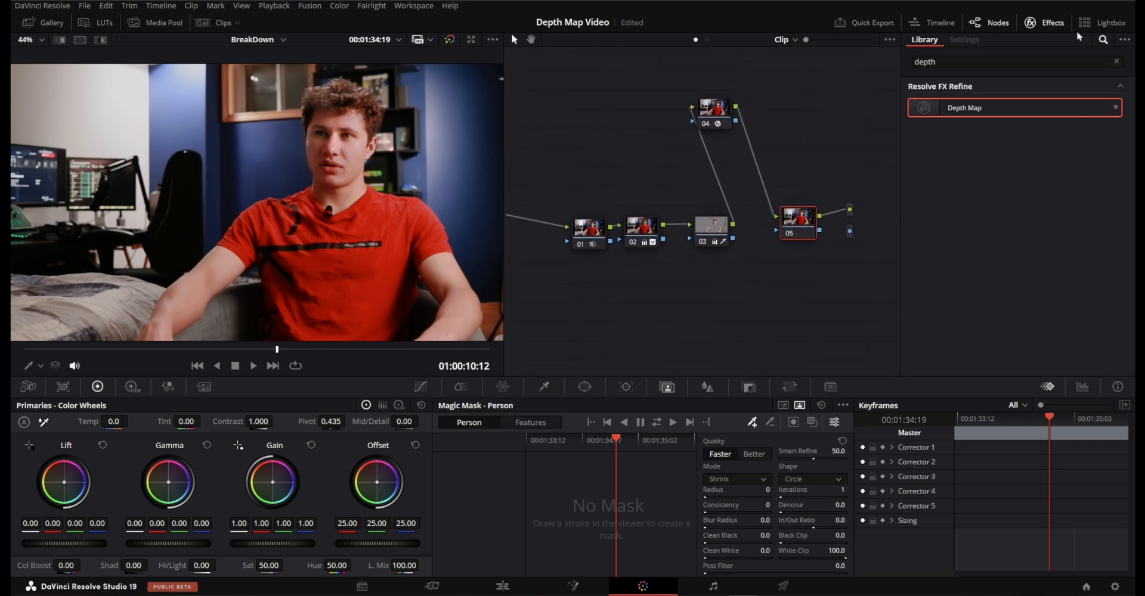
Search the effects library for "magic mask" and clear the search.
left_click(1115, 61)
type("magic")
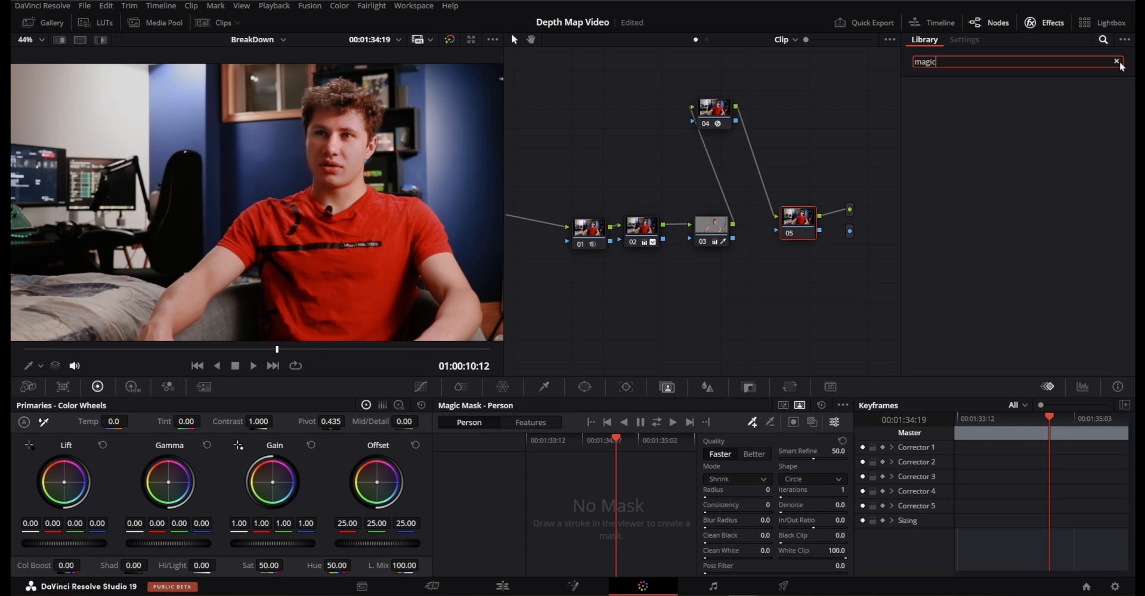
type(" mask")
left_click(1117, 61)
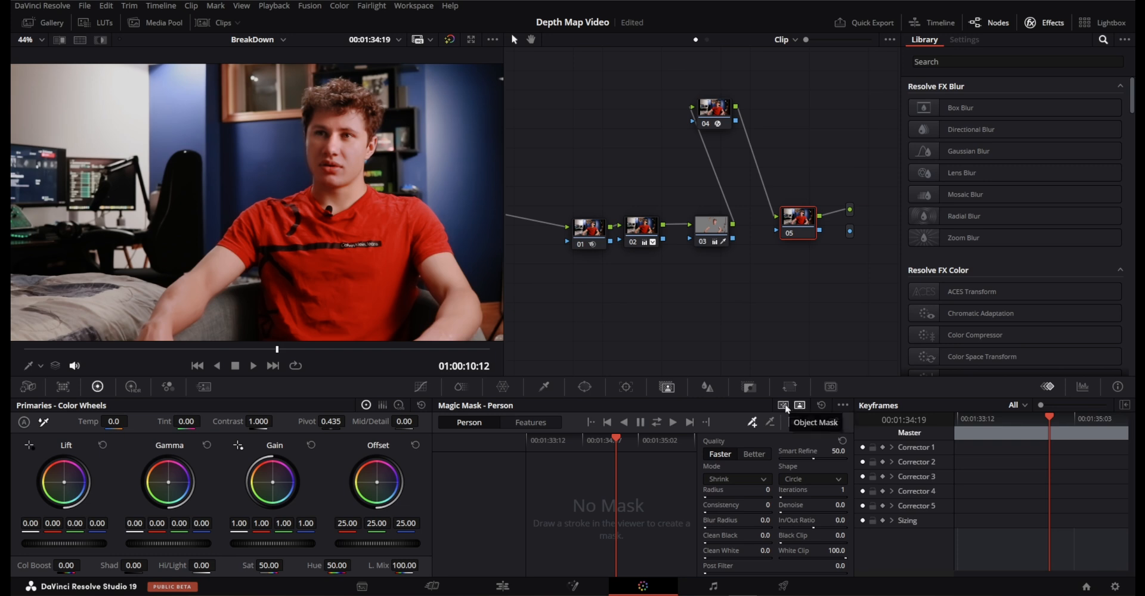
Compare the Magic Mask's Person and Object modes and look through the body-part choices under Person Features.
left_click(801, 406)
left_click(783, 406)
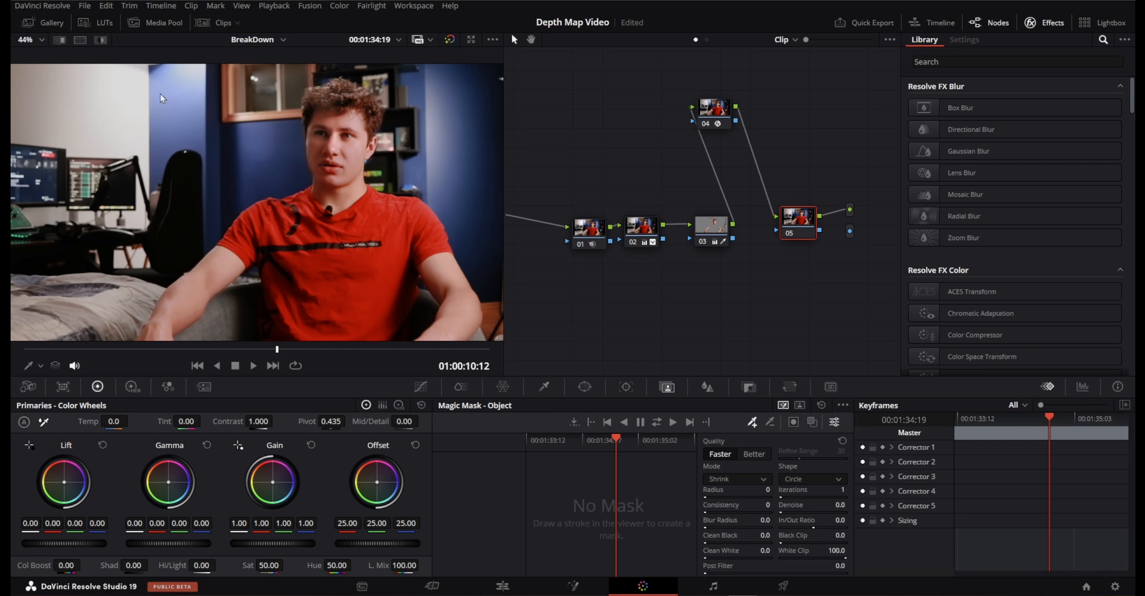
left_click(799, 406)
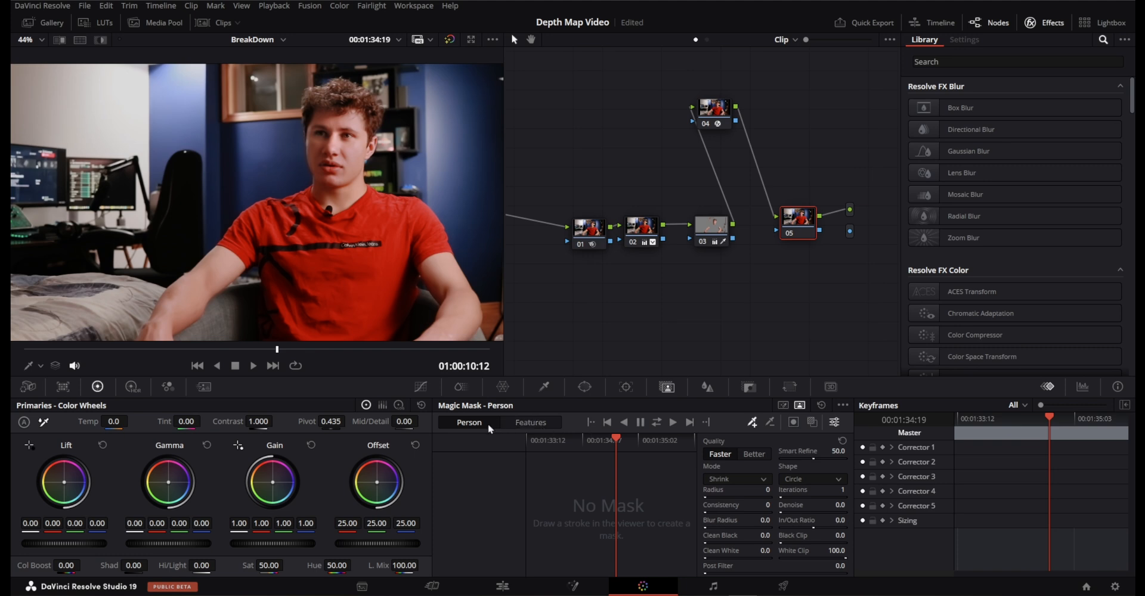
left_click(525, 425)
left_click(500, 444)
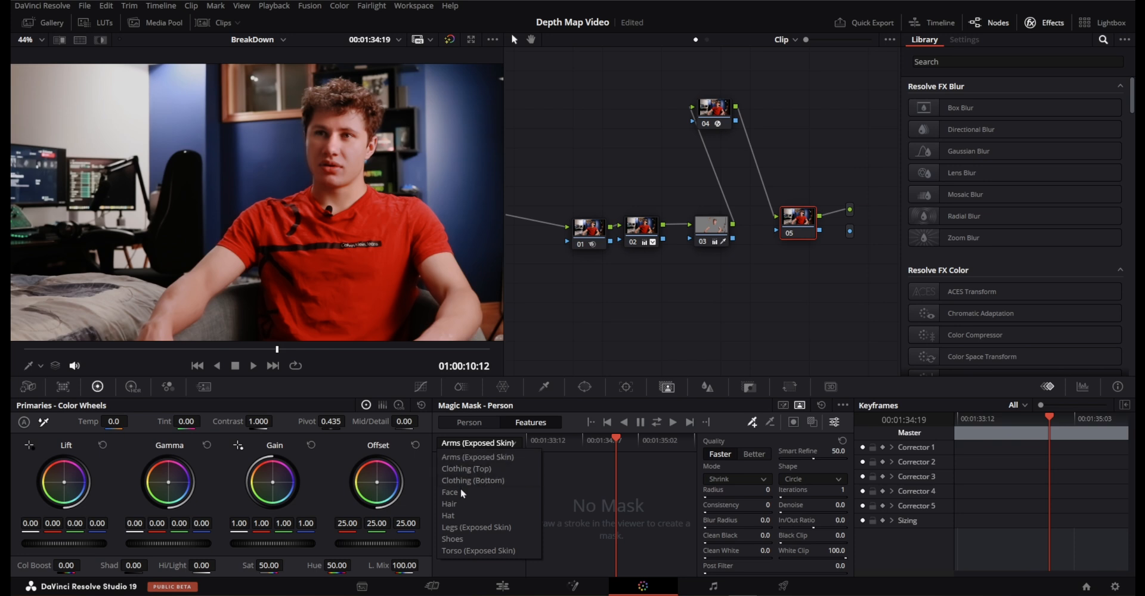
left_click(517, 462)
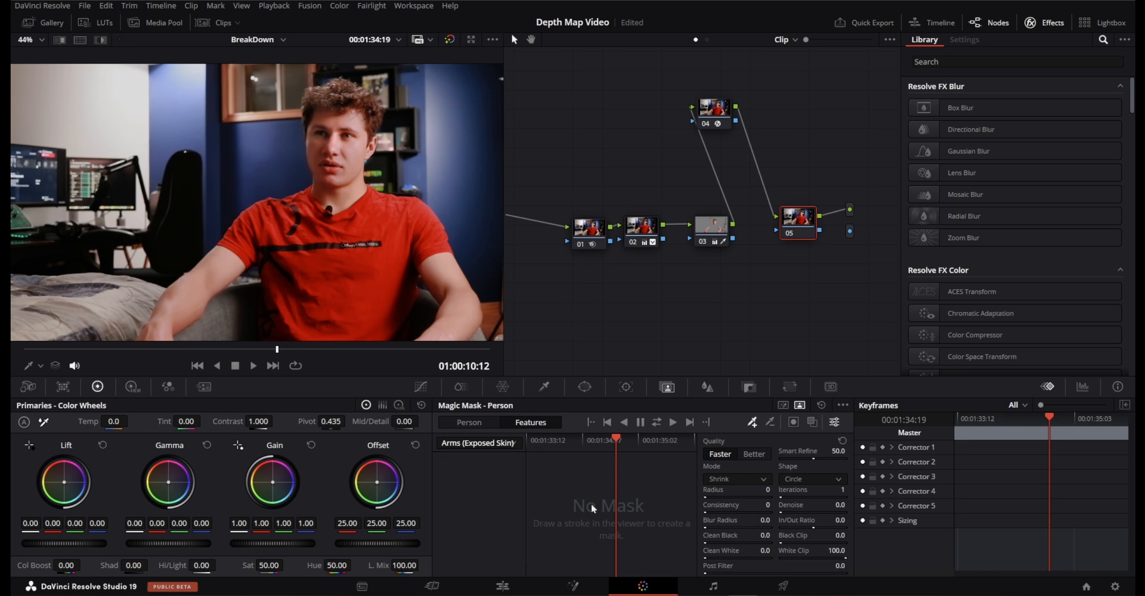
Set the Magic Mask to Object mode and switch the viewer's on-screen control to Qualifier.
left_click(783, 406)
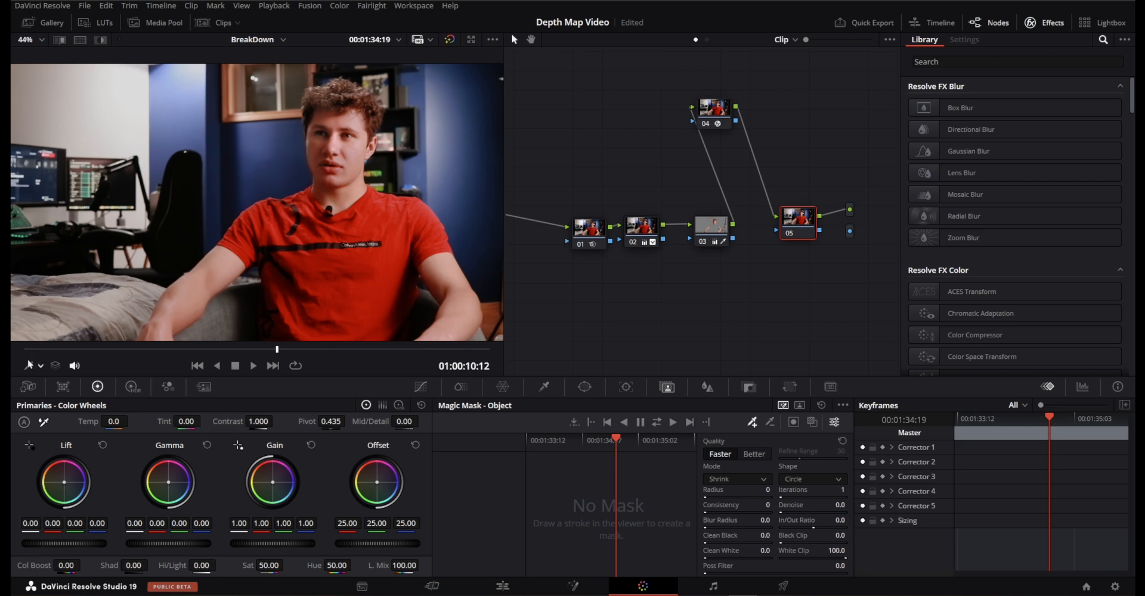
left_click(40, 366)
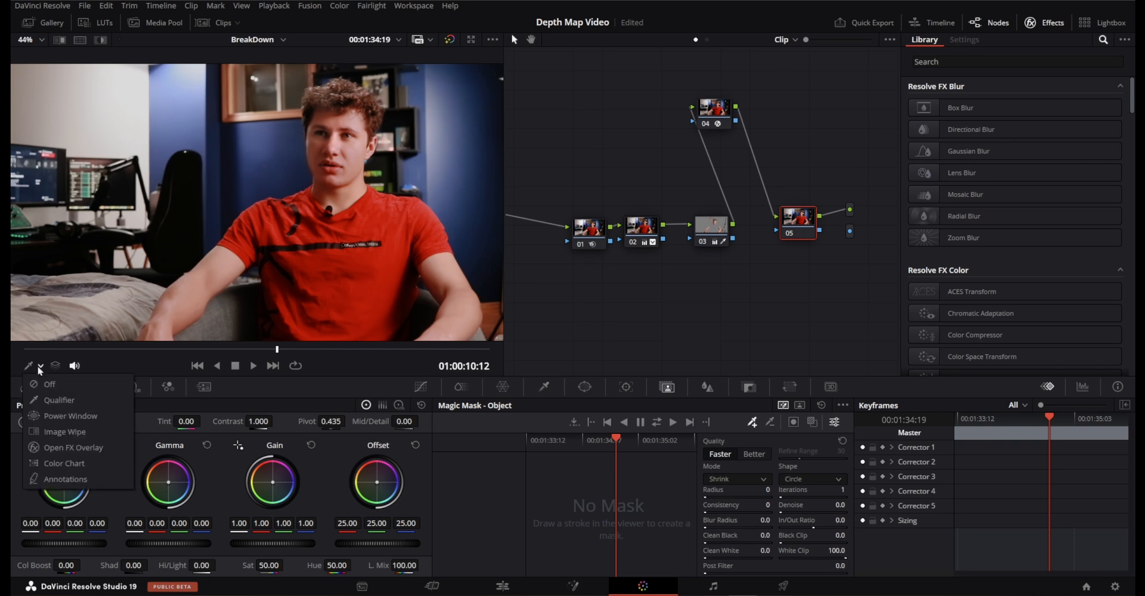
left_click(52, 402)
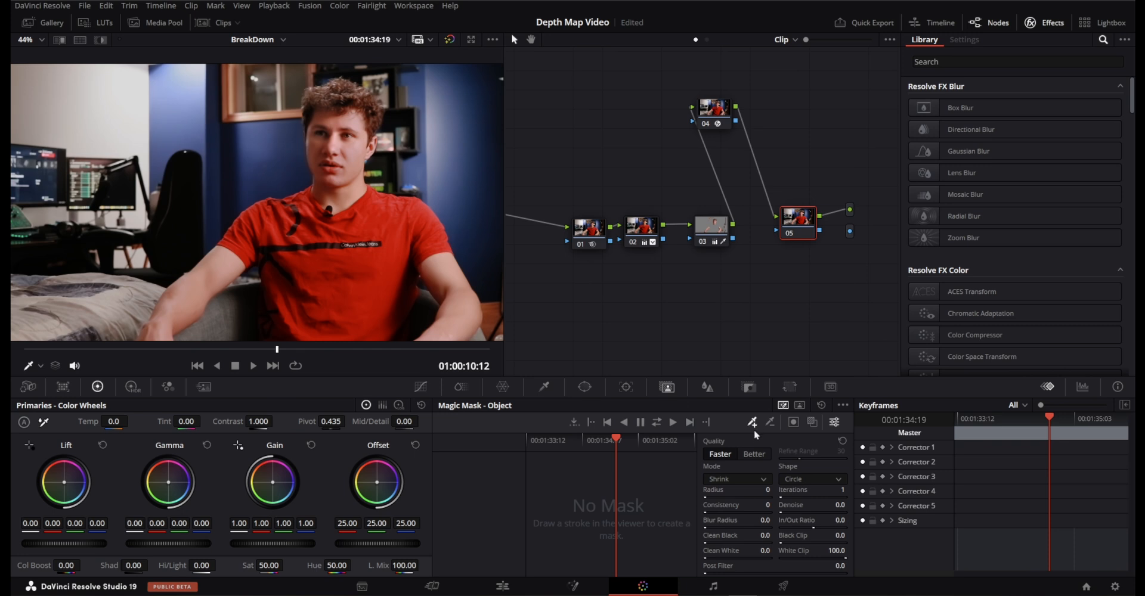
Draw one Magic Mask stroke from arm to arm over the subject's shoulders and head, and undo the extra stroke near the shoulder.
mouse_move(155, 338)
left_mouse_down()
mouse_move(179, 298)
mouse_move(266, 216)
mouse_move(310, 206)
mouse_move(329, 174)
mouse_move(320, 104)
mouse_move(370, 101)
mouse_move(373, 128)
mouse_move(353, 163)
mouse_move(377, 205)
mouse_move(416, 216)
mouse_move(440, 256)
mouse_move(456, 338)
left_mouse_up()
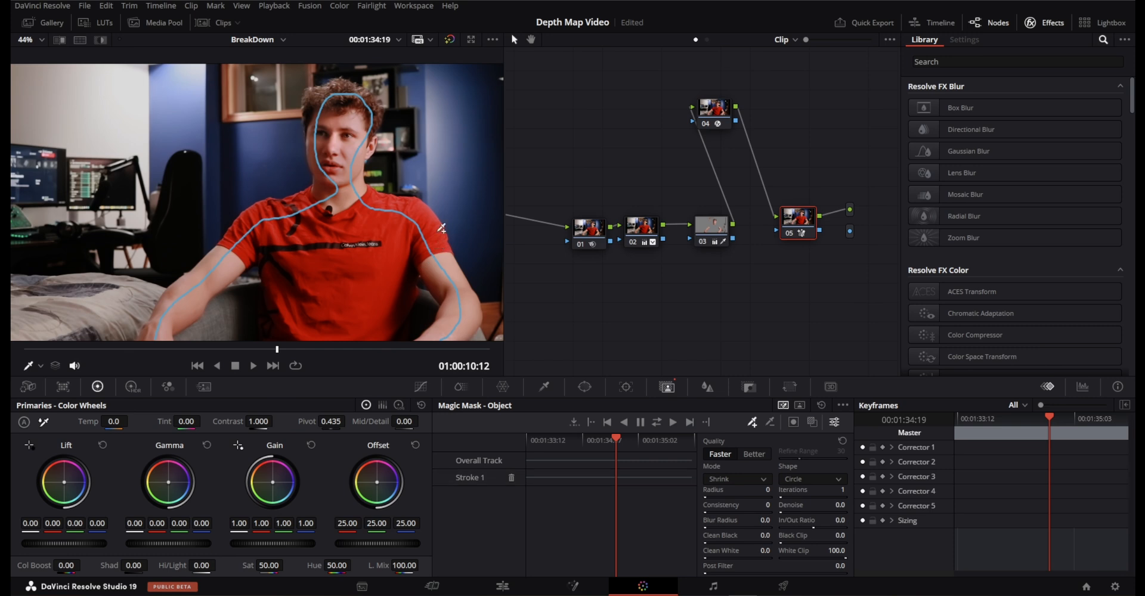
left_click_drag(462, 234, 457, 239)
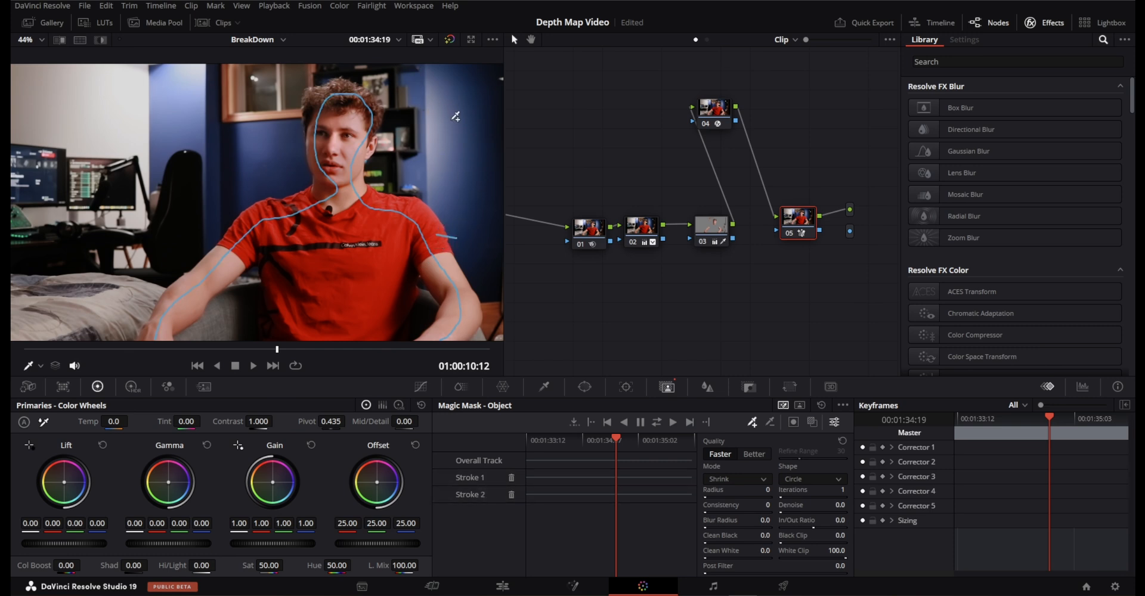
key("ctrl+z")
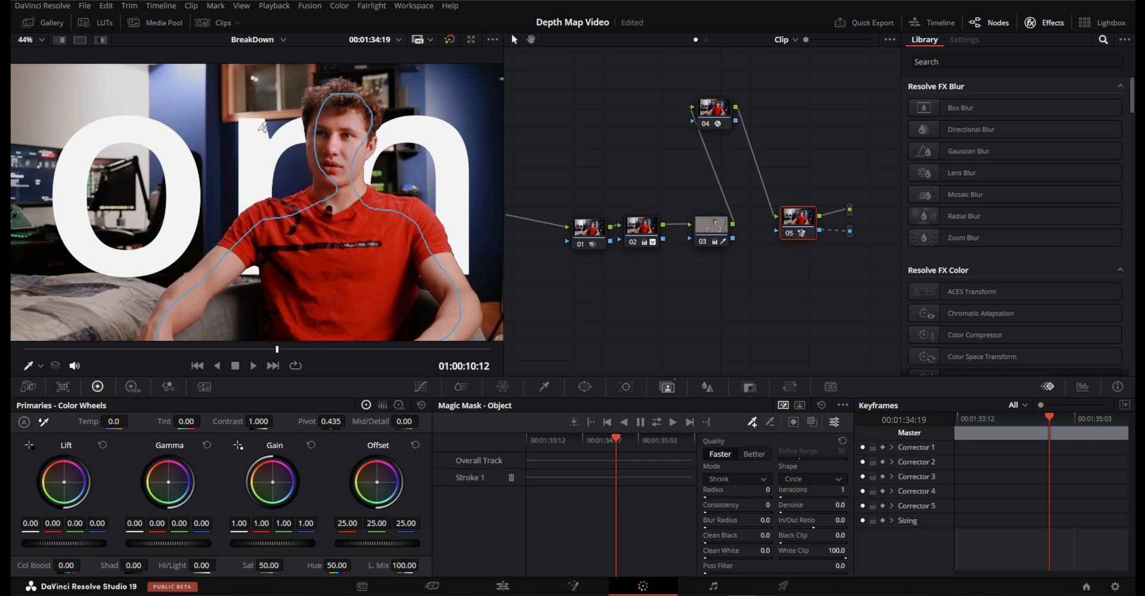
Save the project and turn on the mask overlay to check the Magic Mask on the subject's torso.
key("ctrl+s")
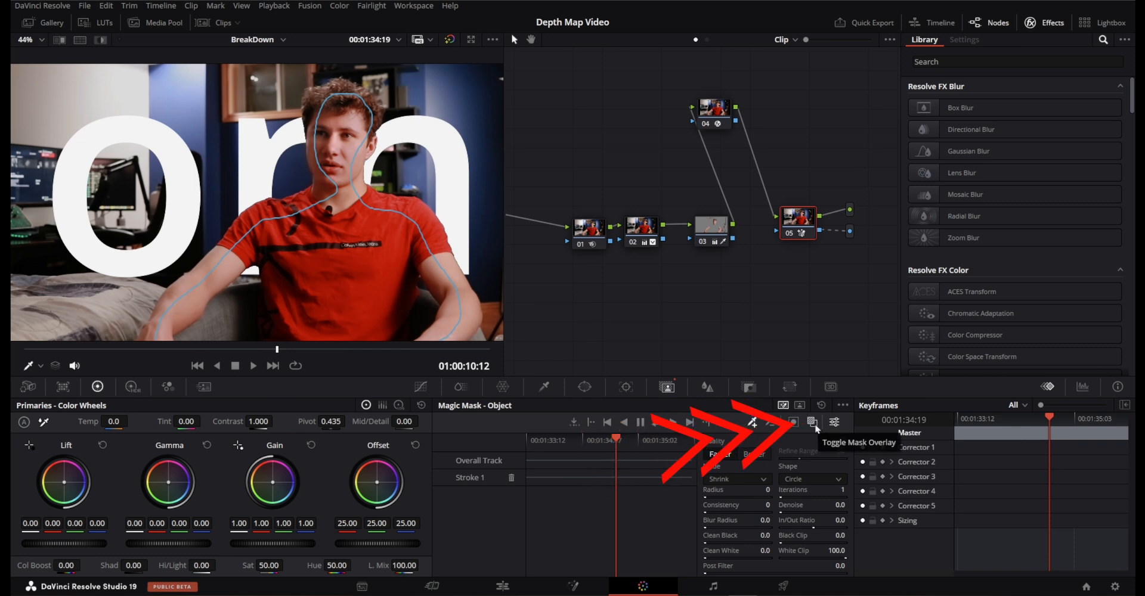
left_click(813, 424)
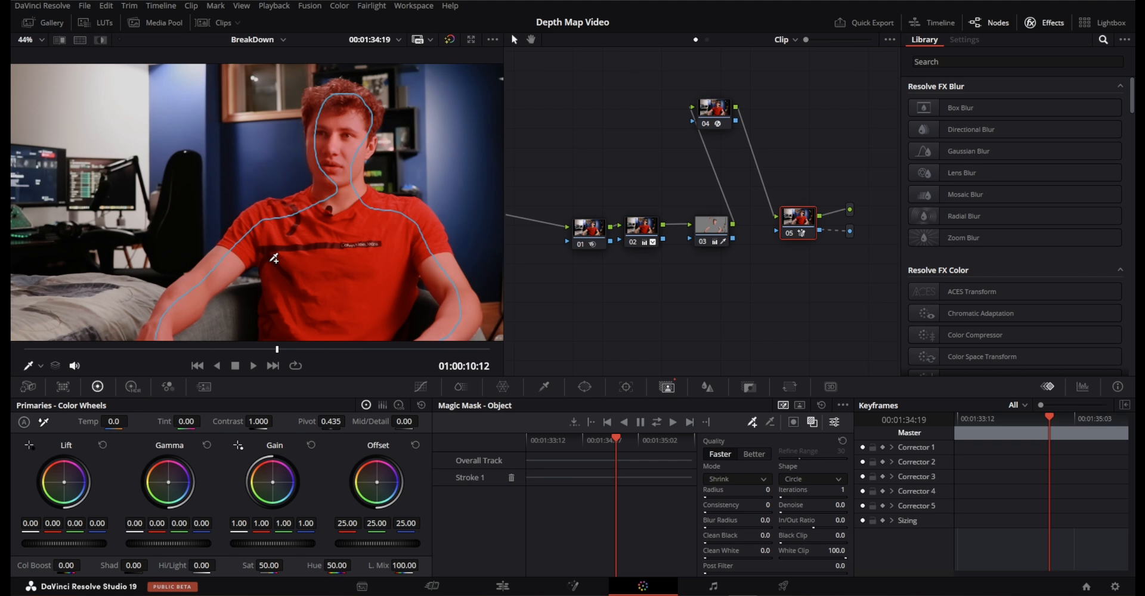
scroll(273, 258, "up", 10)
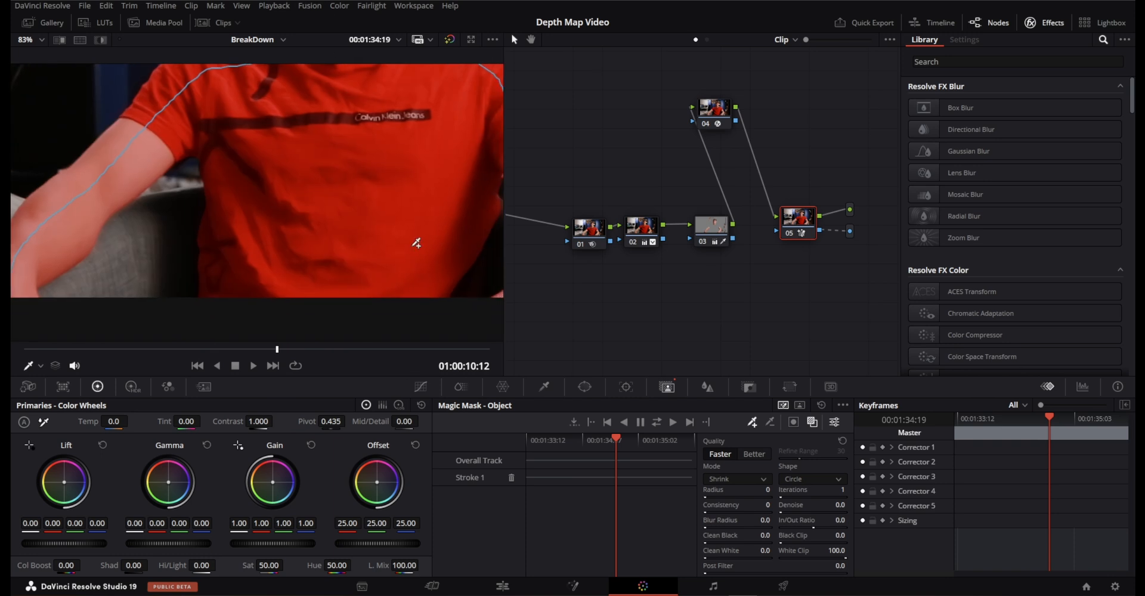
left_click_drag(280, 241, 278, 208)
scroll(274, 188, "down", 10)
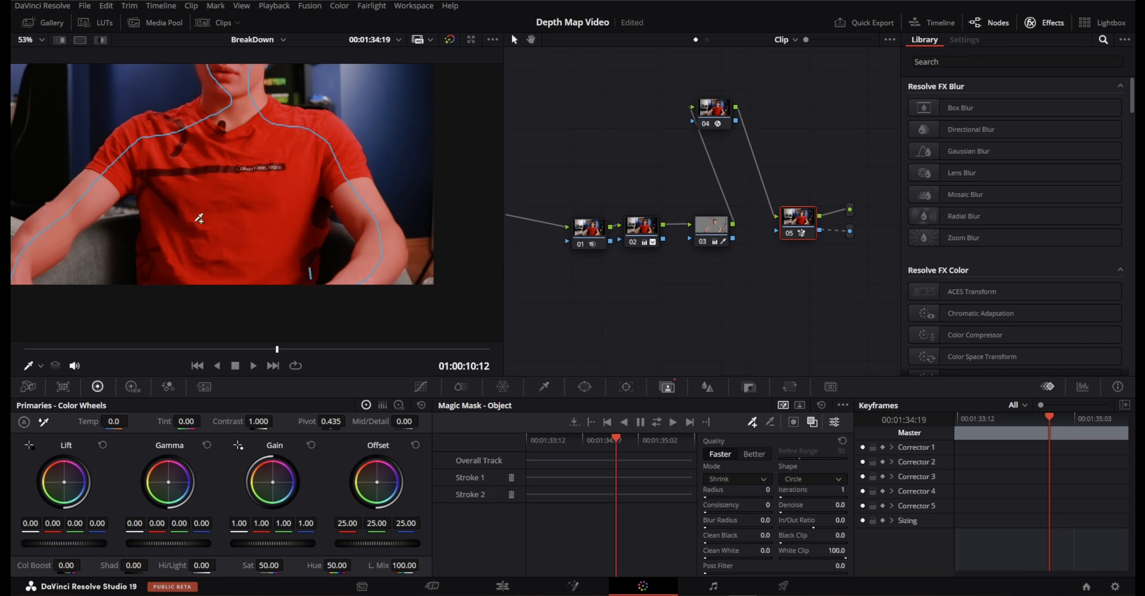
key("ctrl+z")
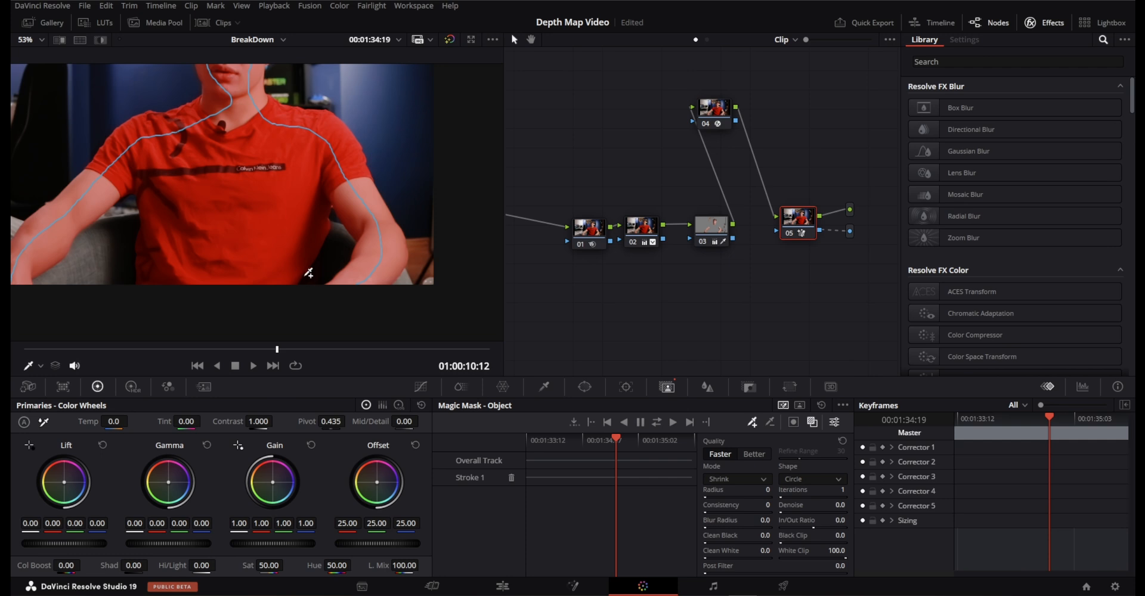
mouse_move(389, 270)
left_mouse_down()
mouse_move(388, 285)
mouse_move(390, 190)
mouse_move(456, 214)
mouse_move(378, 220)
left_mouse_up()
key("ctrl+z")
key("ctrl+z")
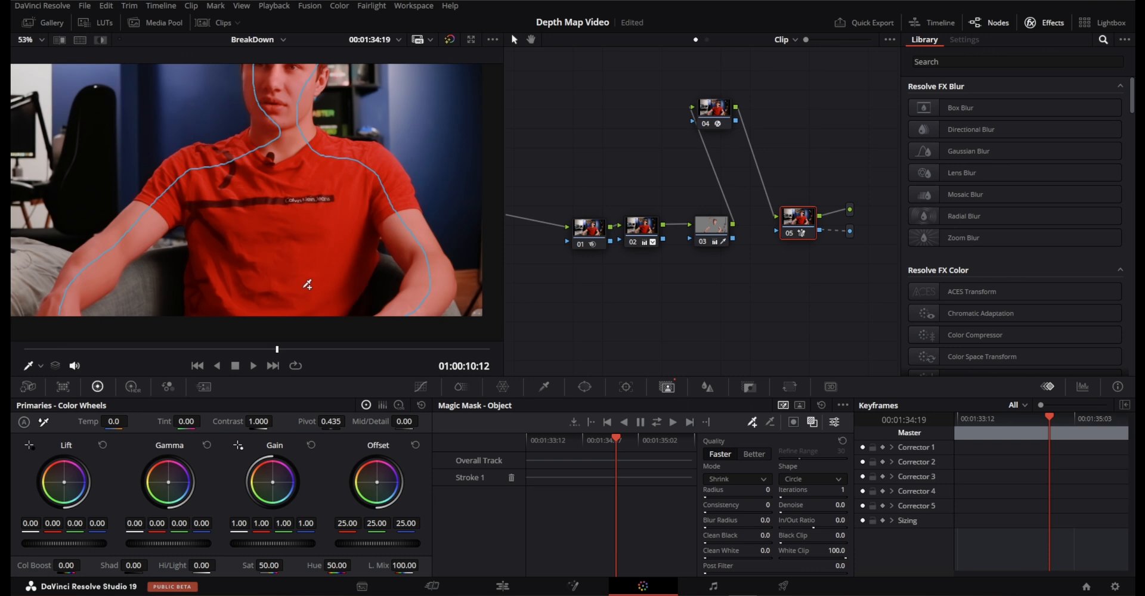
Draw a looping Magic Mask stroke over the subject's lower torso and subtract the background gap between his left arm and torso.
mouse_move(118, 306)
left_mouse_down()
mouse_move(173, 271)
mouse_move(257, 258)
mouse_move(352, 267)
mouse_move(381, 287)
mouse_move(369, 301)
mouse_move(280, 314)
mouse_move(133, 308)
left_mouse_up()
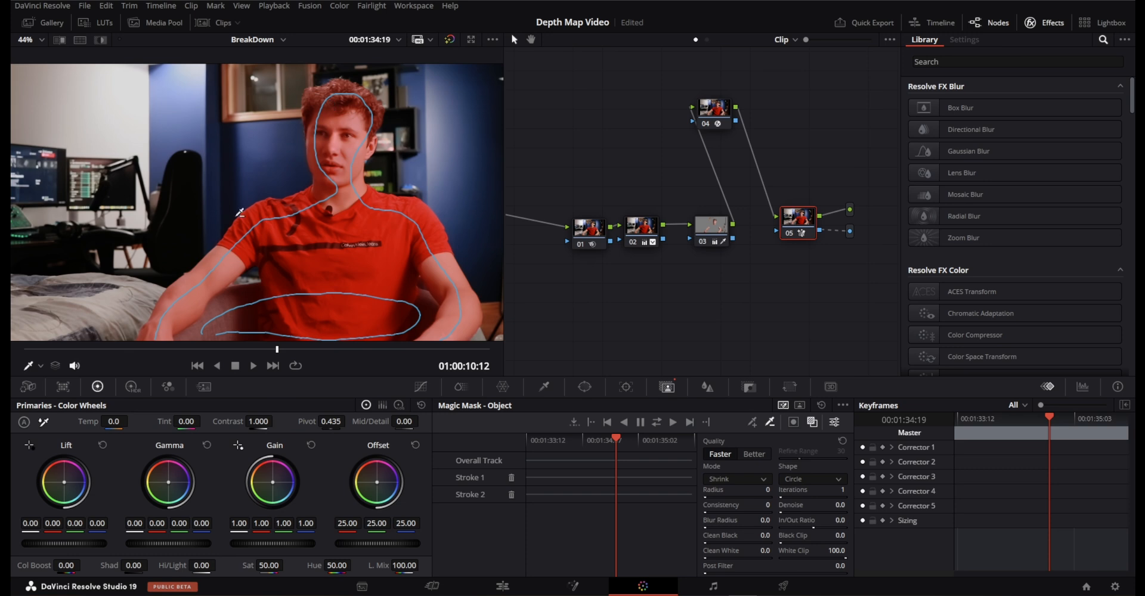
scroll(358, 301, "up", 5)
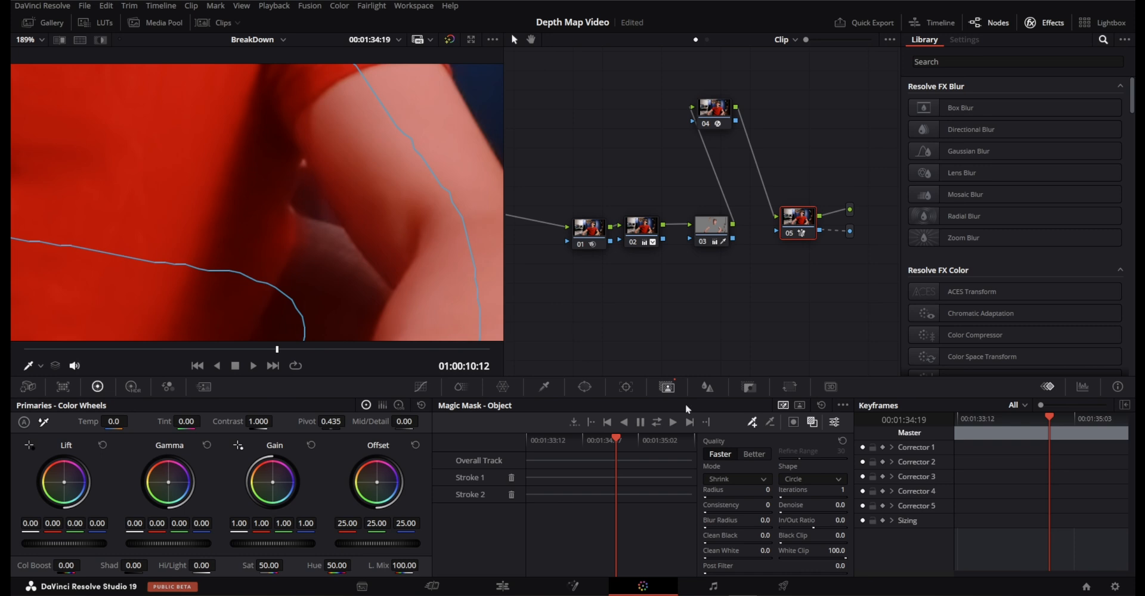
left_click(770, 424)
left_click_drag(304, 197, 315, 203)
Add a short subtractive Magic Mask stroke over the background gap between the subject's right arm and torso.
scroll(296, 186, "down", 4)
left_click_drag(199, 161, 397, 198)
left_click_drag(77, 180, 322, 207)
scroll(301, 230, "up", 4)
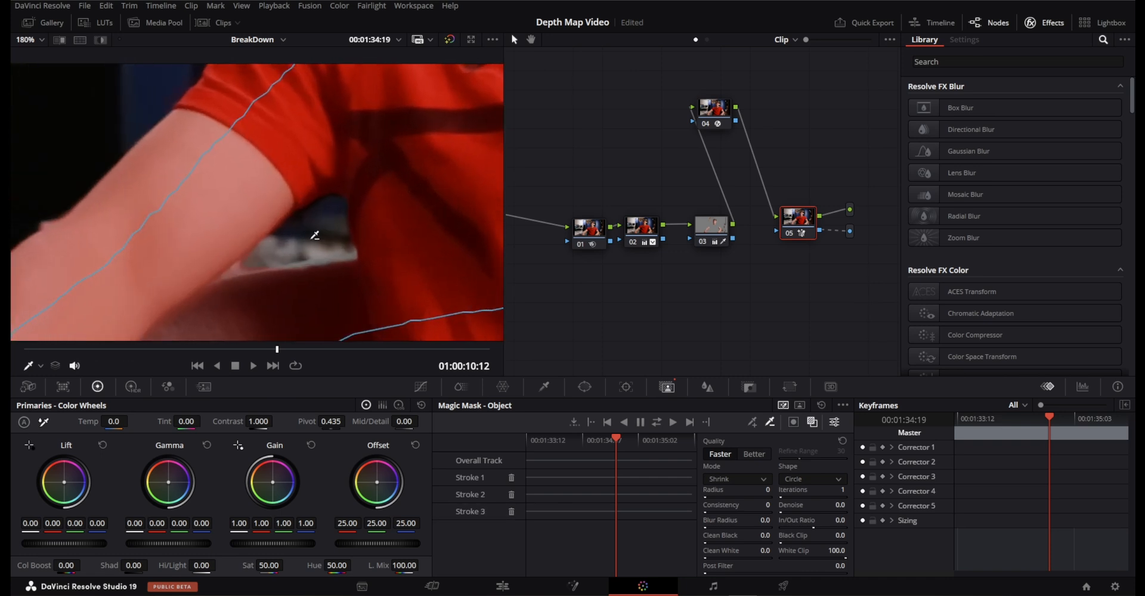
left_click_drag(317, 226, 300, 238)
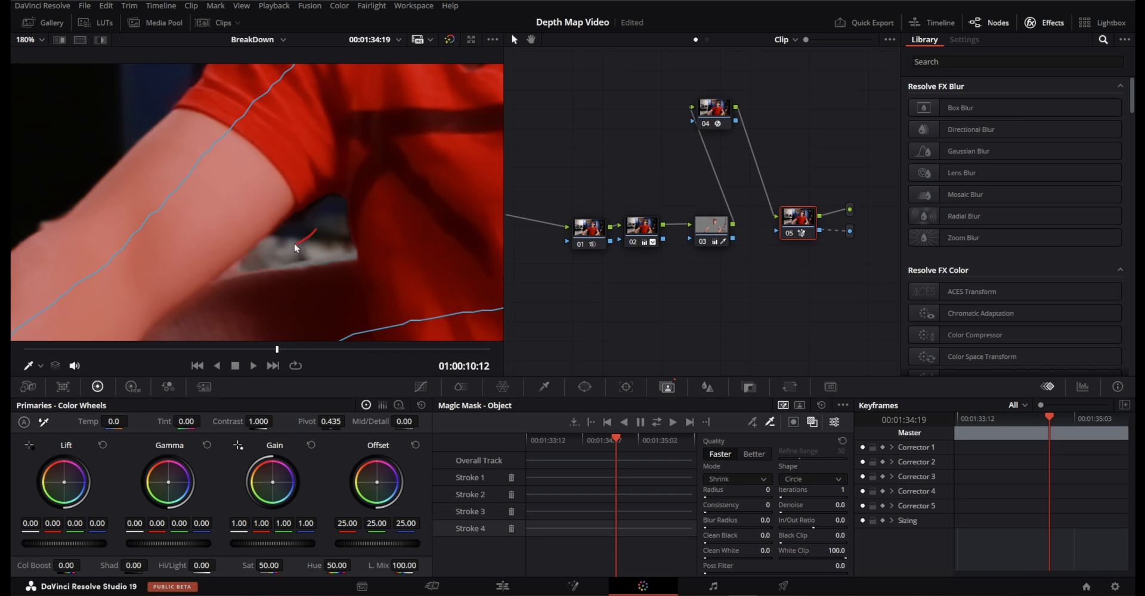
scroll(308, 230, "down", 2)
key("shift+z")
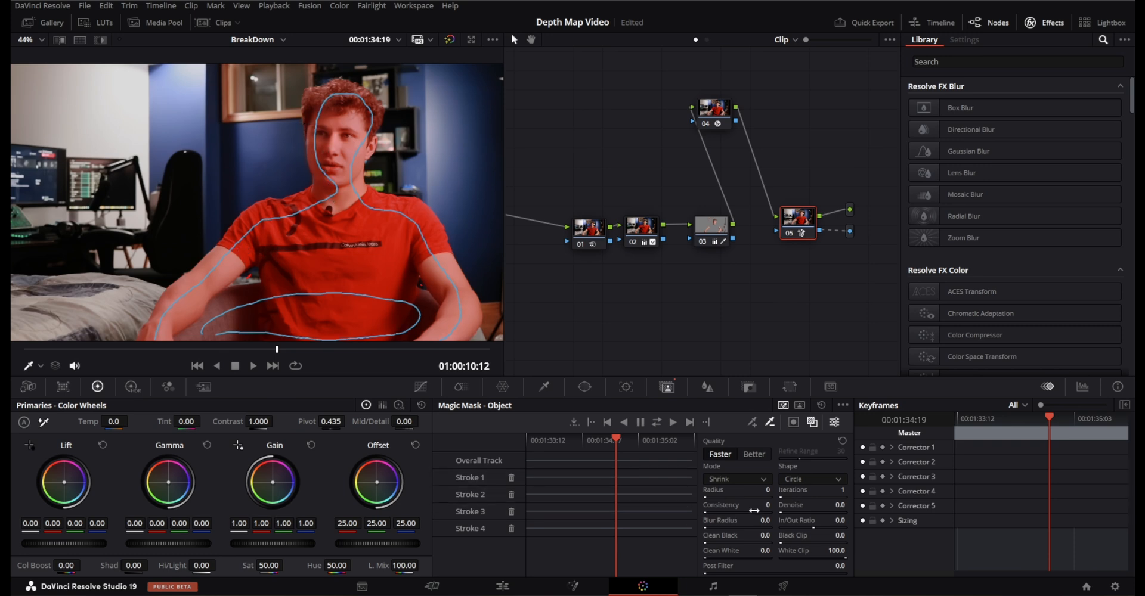
Save the project and set the Magic Mask's Consistency to 1, Denoise to 1.5, Blur Radius to 2.0, Clean White to 1.1 and Post Filter to 0.9.
key("ctrl+s")
scroll(409, 195, "up", 6)
scroll(411, 247, "up", 1)
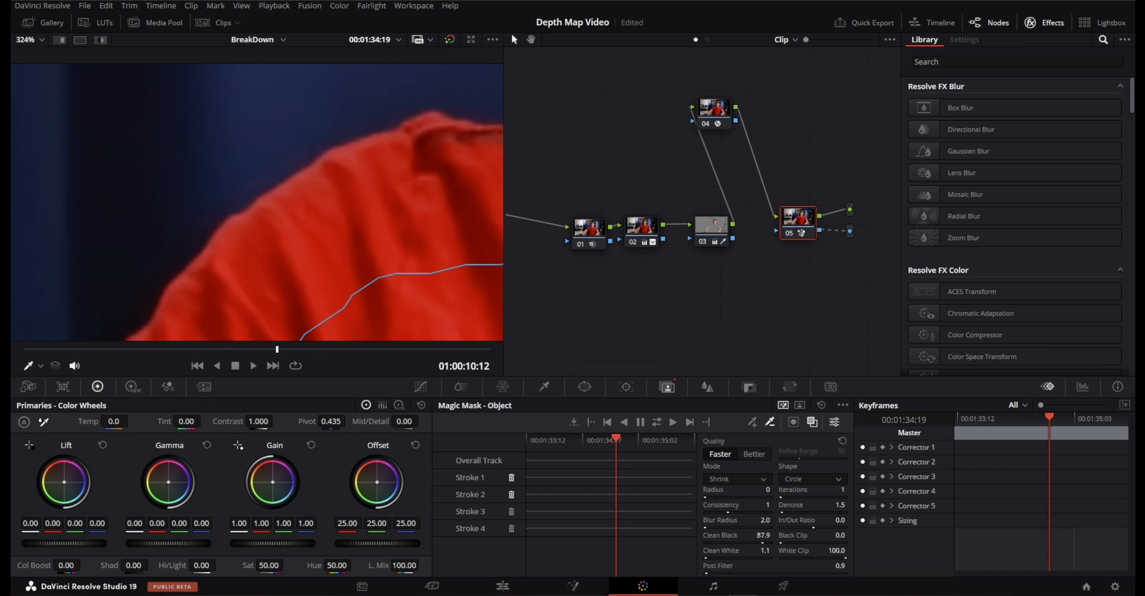
scroll(128, 243, "up", 5)
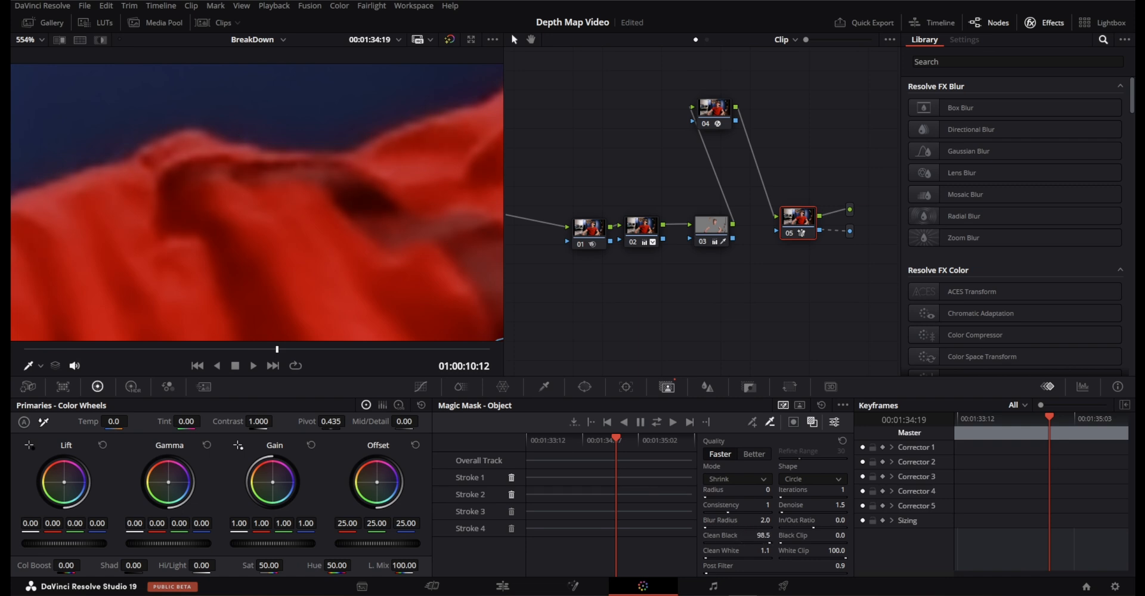
Set the Magic Mask's Clean Black to 1.3 and its Blur Radius to 2.7.
left_click_drag(763, 535, 798, 535)
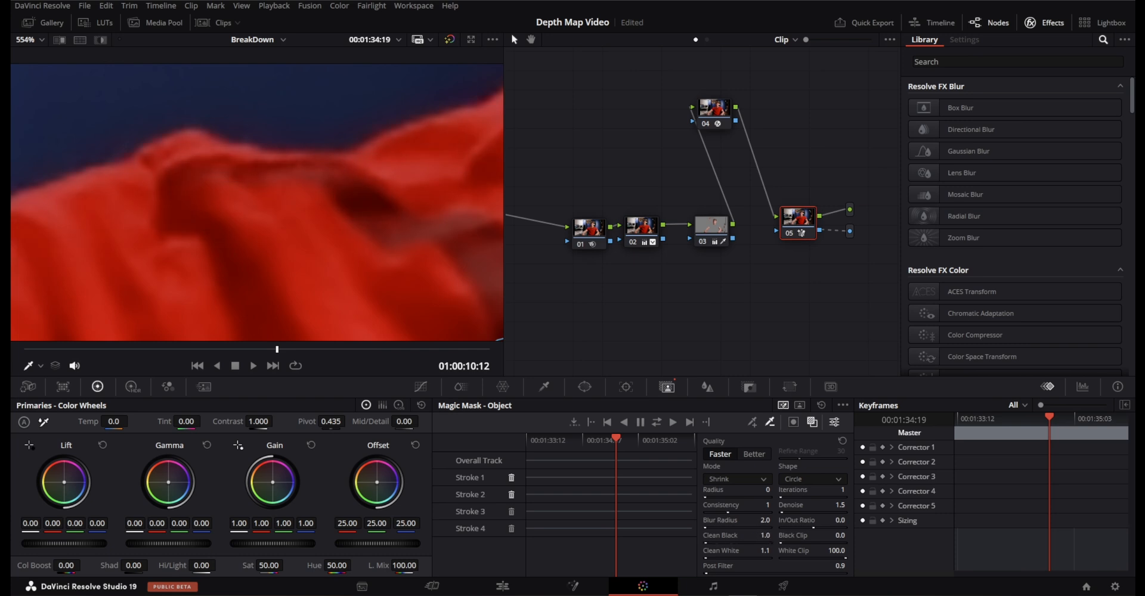
scroll(255, 159, "down", 5)
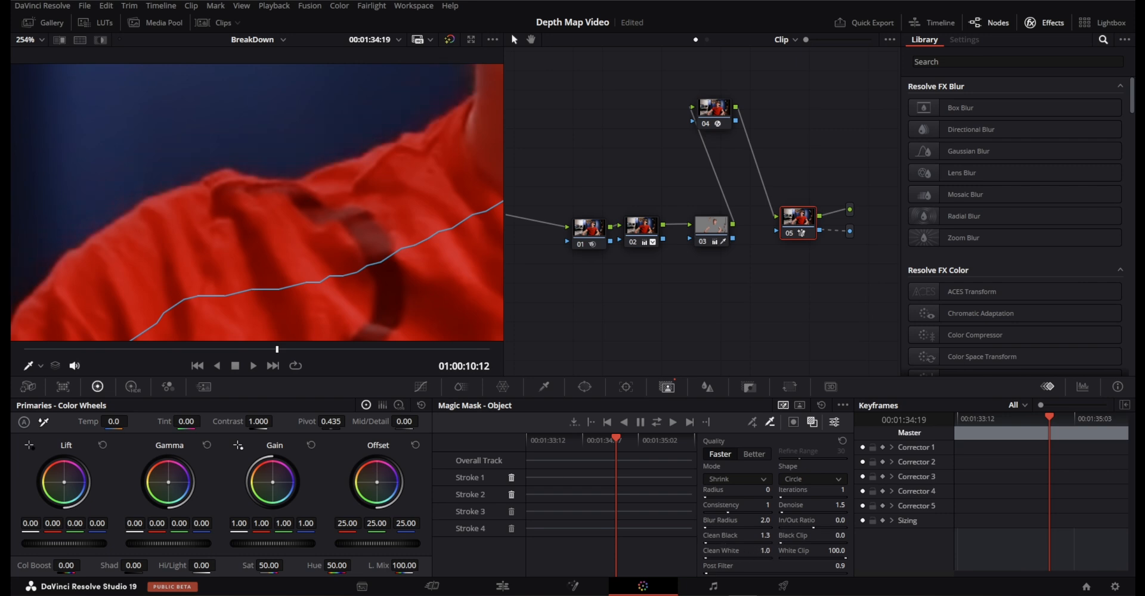
scroll(263, 208, "down", 2)
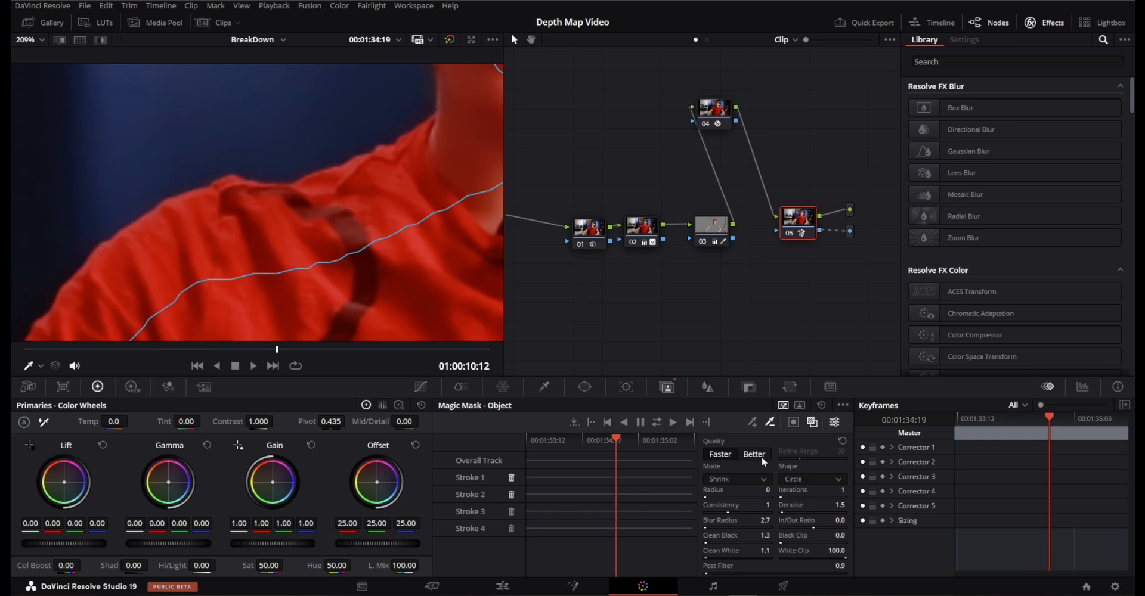
Check the mask edge around the subject's neck and face, and track the Magic Mask forward and backward through the clip.
scroll(321, 199, "down", 4)
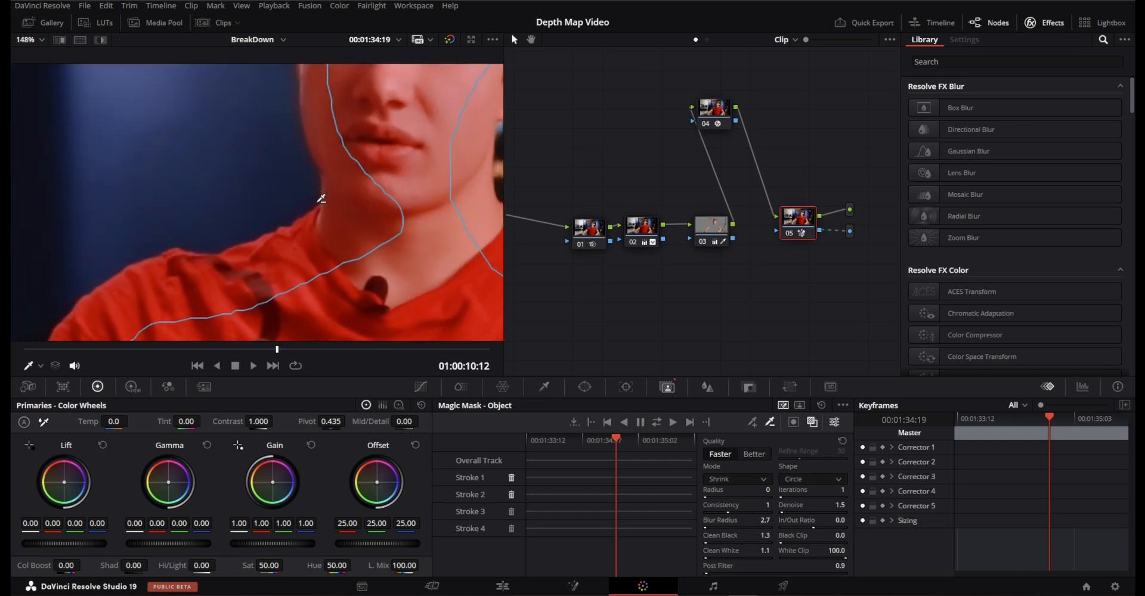
scroll(321, 198, "up", 5)
left_click_drag(337, 126, 409, 238)
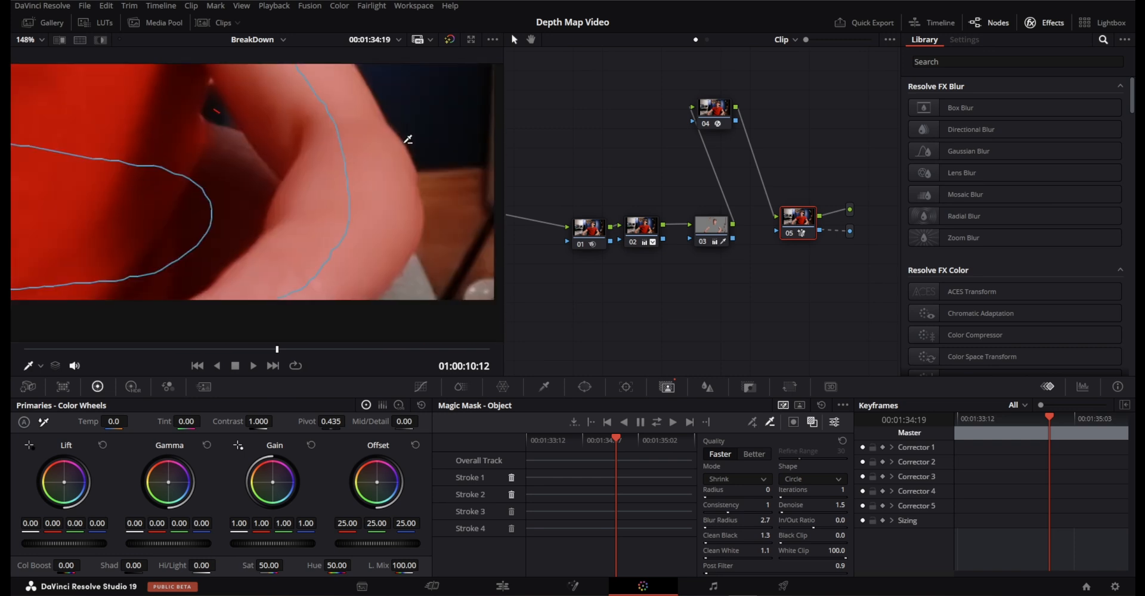
left_click_drag(406, 140, 511, 375)
left_click_drag(281, 93, 477, 351)
scroll(322, 232, "down", 1)
scroll(325, 227, "down", 3)
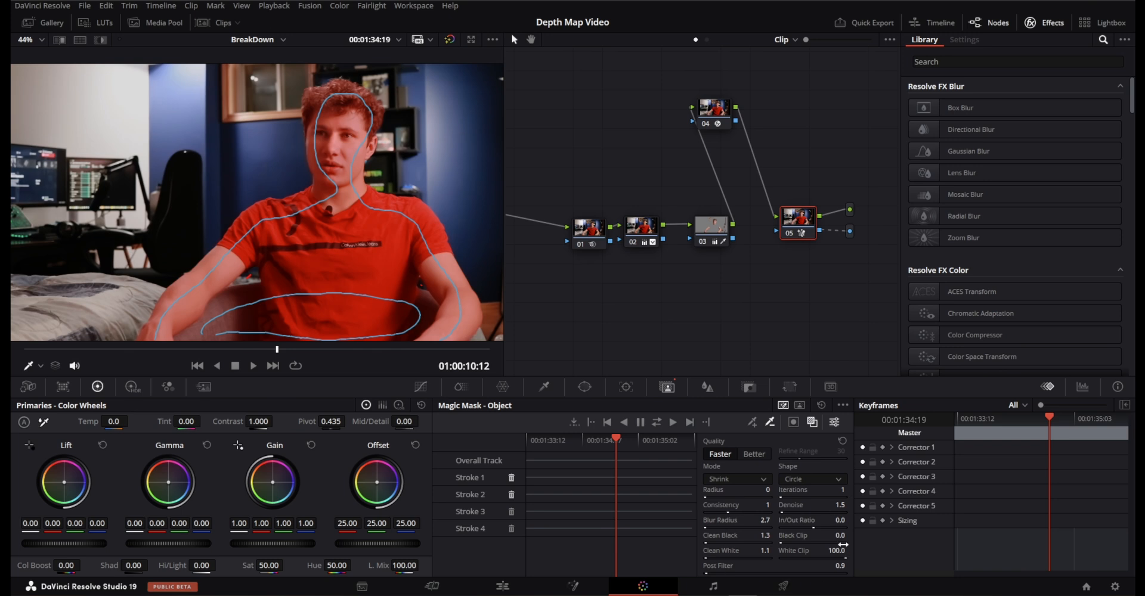
left_click(655, 422)
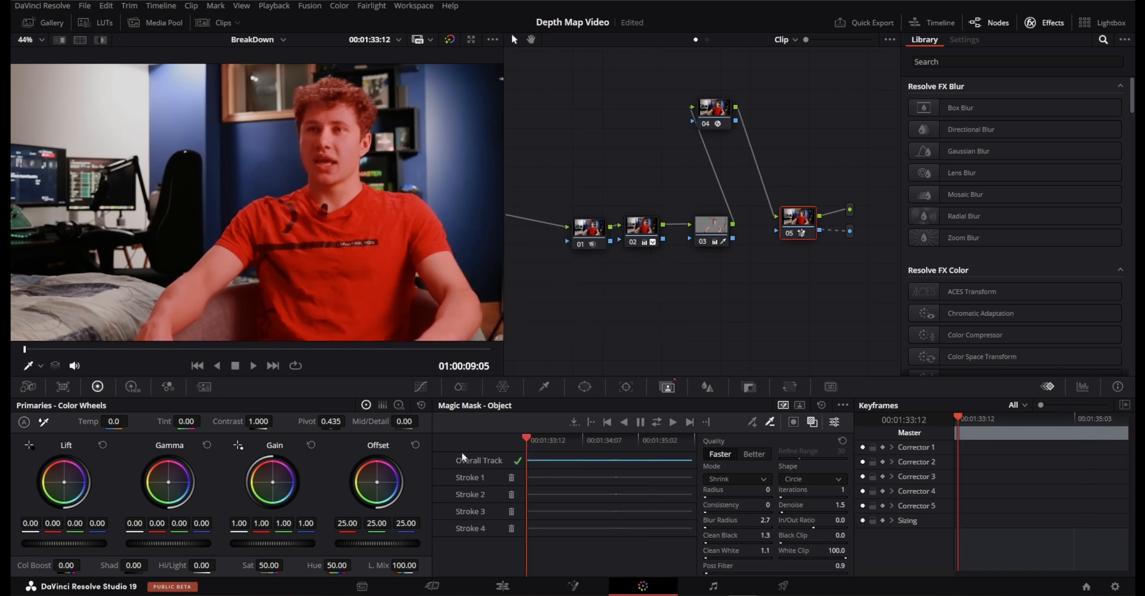
Switch to the Edit page and examine the subject's cutout edge against the text from the right shoulder and neck up to the ear.
left_click(502, 587)
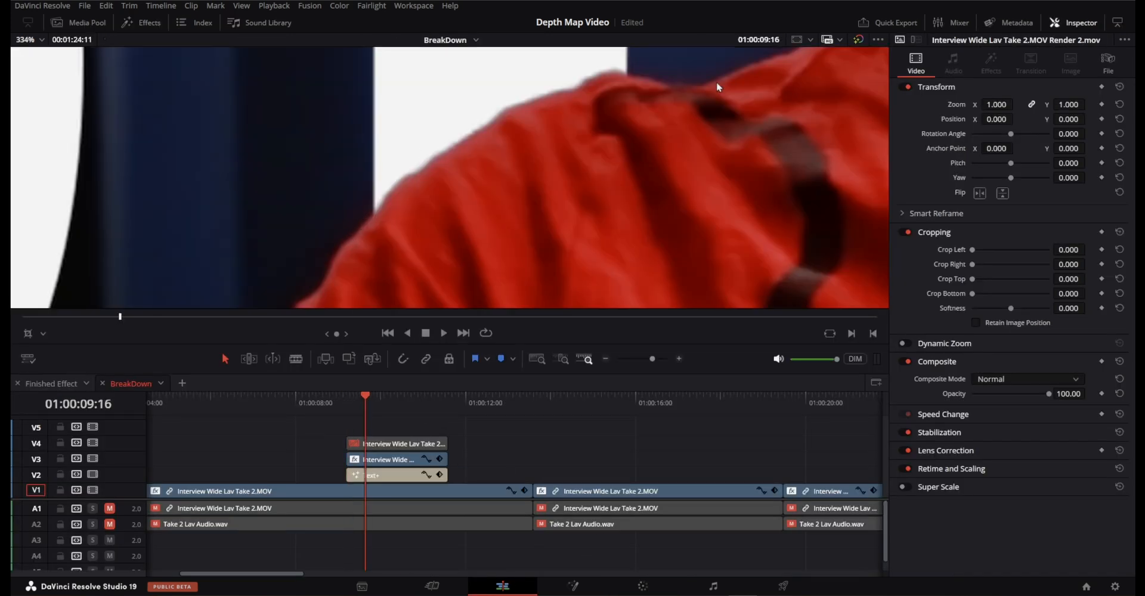
left_click_drag(717, 83, 539, 304)
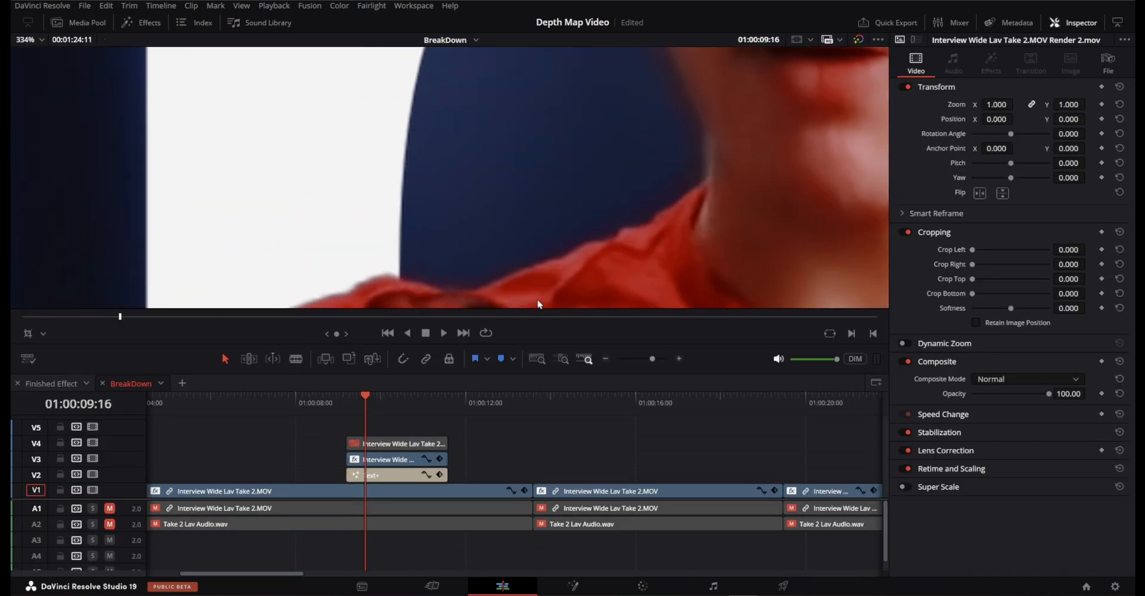
left_click_drag(656, 182, 610, 335)
left_click_drag(614, 123, 555, 324)
left_click_drag(548, 195, 546, 232)
left_click_drag(504, 77, 402, 214)
left_click_drag(647, 242, 290, 177)
left_click_drag(529, 298, 410, 189)
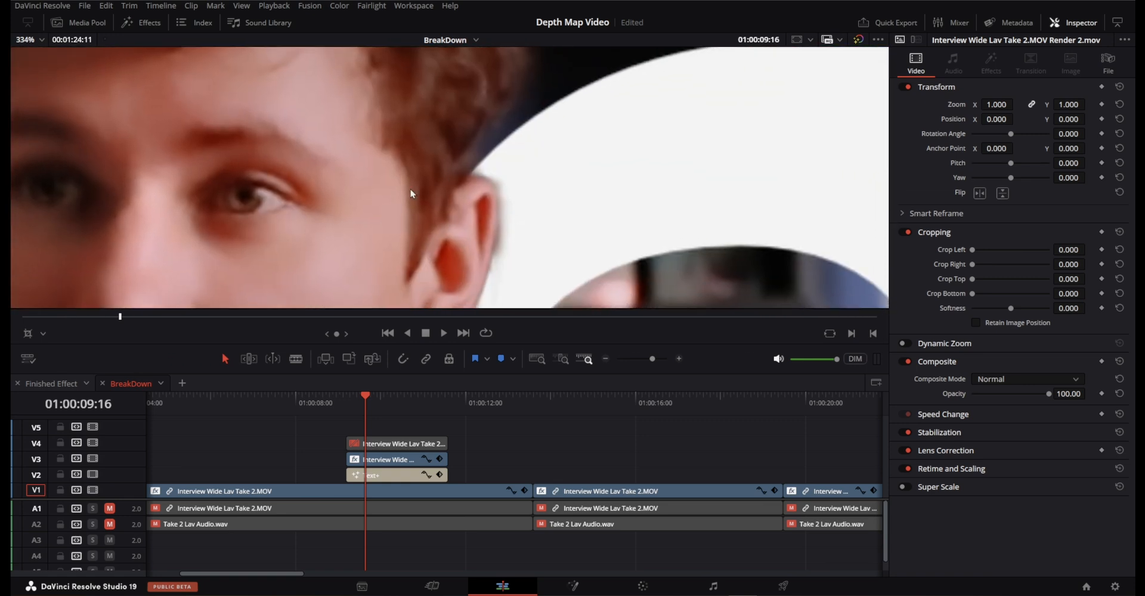
Examine the subject's cutout edge against the text from the ear down over the left shoulder and arm.
left_click_drag(672, 240, 598, 135)
left_click_drag(596, 262, 616, 110)
left_click_drag(651, 260, 624, 153)
left_click_drag(634, 224, 549, 190)
scroll(550, 189, "down", 2)
left_click_drag(674, 287, 334, 47)
left_click_drag(438, 245, 426, 113)
left_click_drag(444, 282, 509, 128)
scroll(610, 160, "down", 1)
key("shift+z")
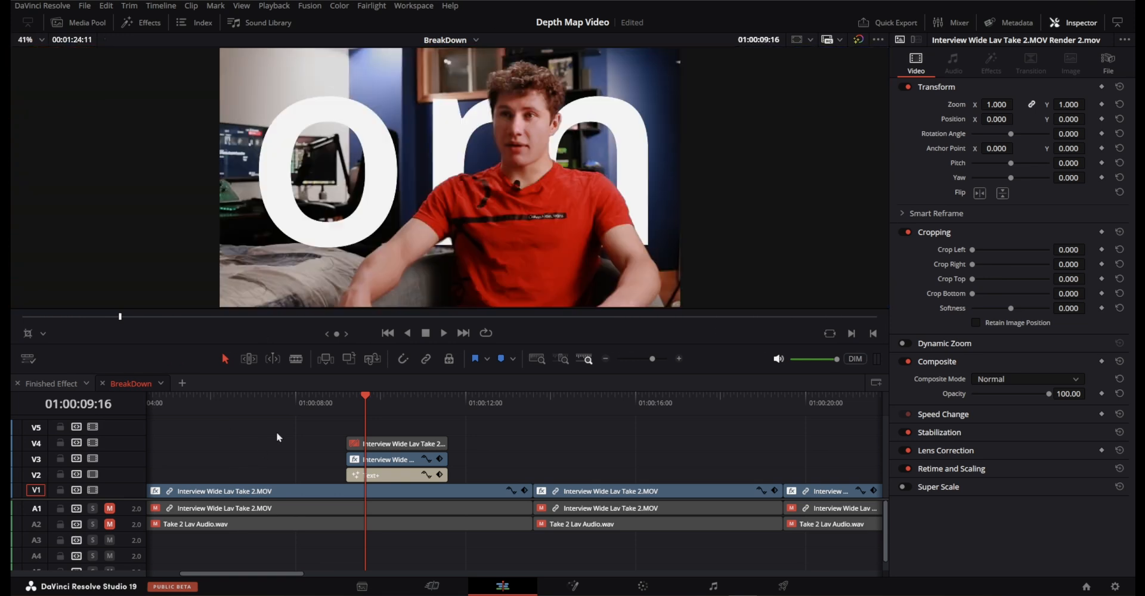
Inspect the cutout around the arms and torso at 01:00:10:10 and review the wide shot's text effect in playback.
left_click_drag(338, 398, 396, 399)
scroll(464, 242, "up", 10)
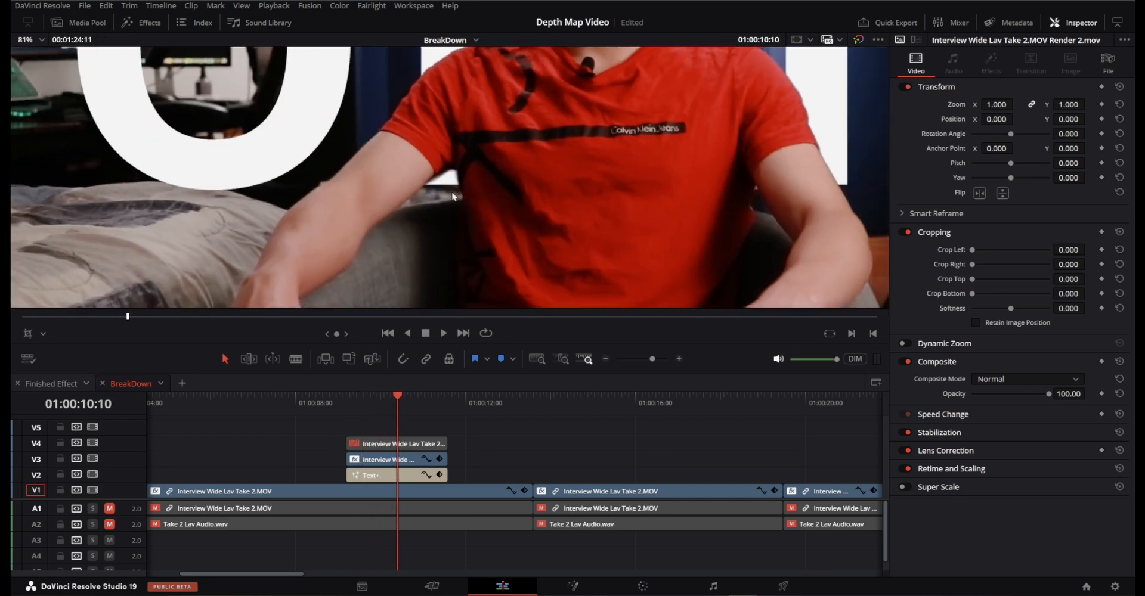
scroll(507, 149, "down", 1)
left_click_drag(585, 158, 475, 207)
left_click_drag(626, 199, 318, 200)
left_click_drag(715, 179, 150, 162)
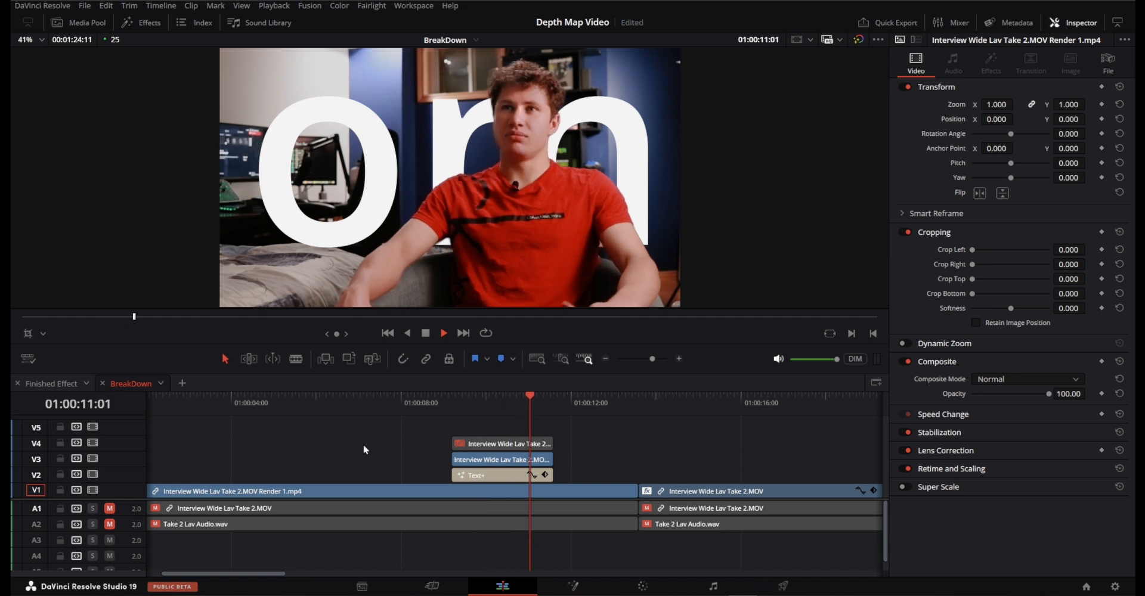
key("space")
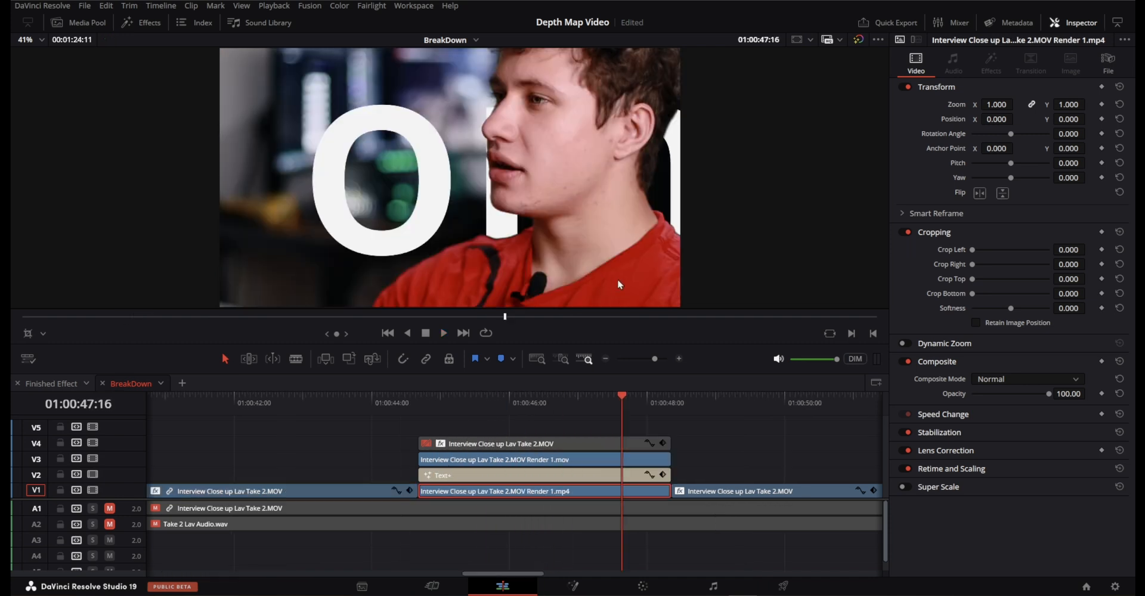
Examine the cutout edges around the jaw, ear and hair in the close-up interview clip at 01:00:47:16.
left_click_drag(617, 279, 502, 168)
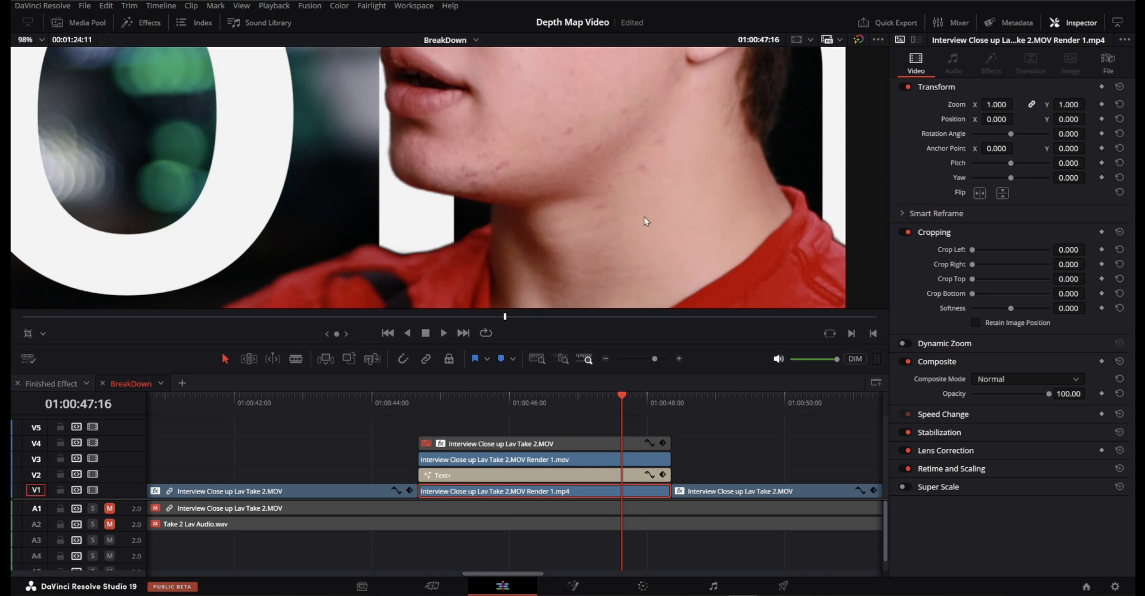
left_click_drag(644, 217, 449, 180)
left_click_drag(608, 128, 579, 236)
left_click_drag(557, 119, 598, 216)
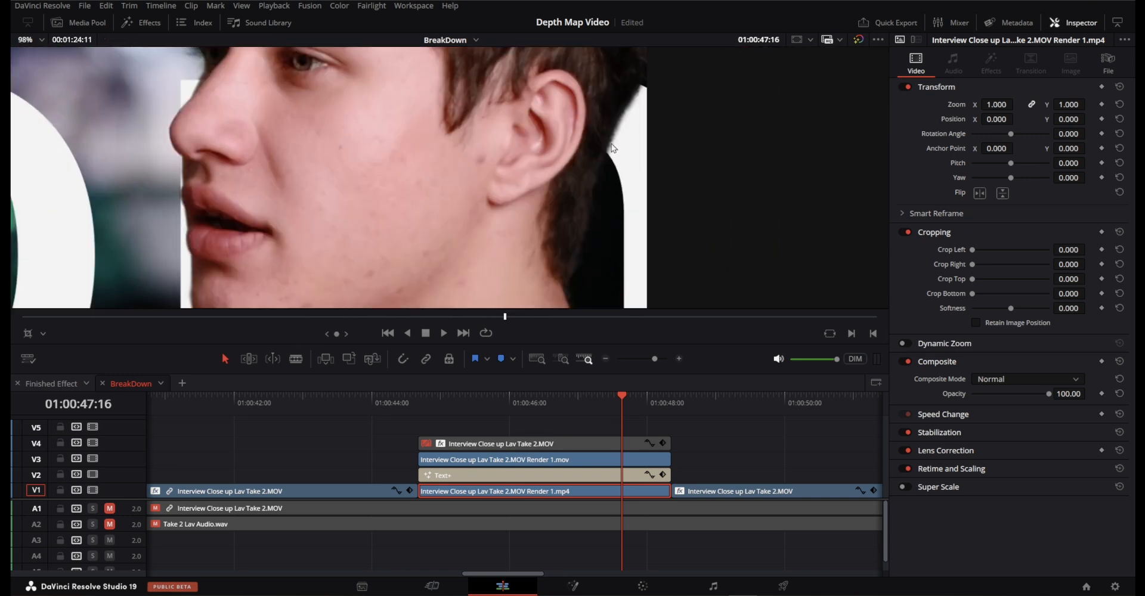
scroll(626, 131, "up", 3)
left_click_drag(685, 96, 531, 151)
key("shift+z")
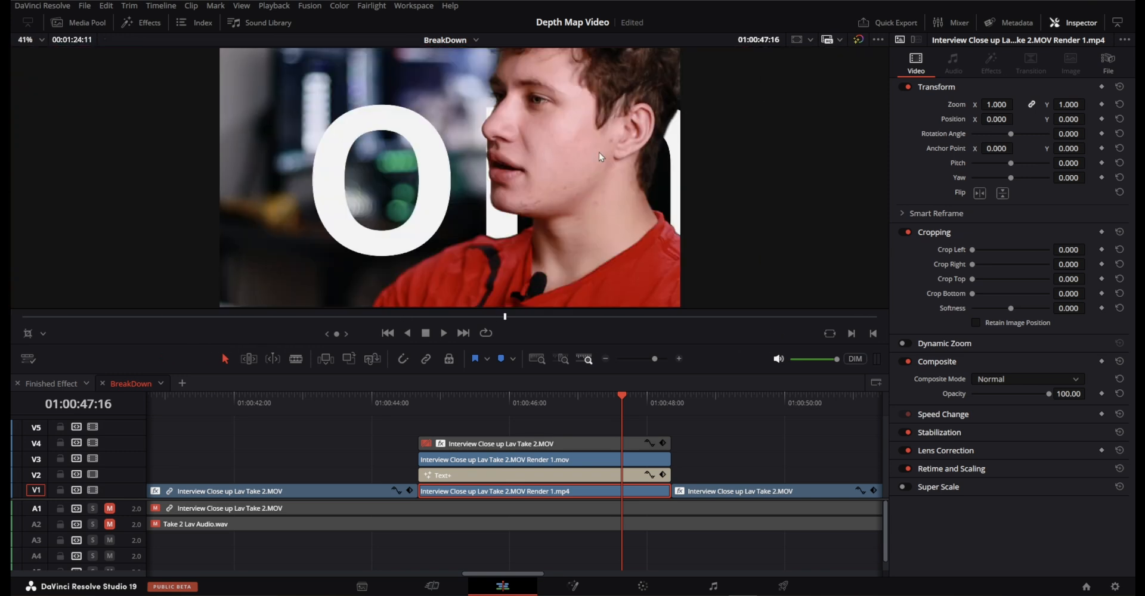